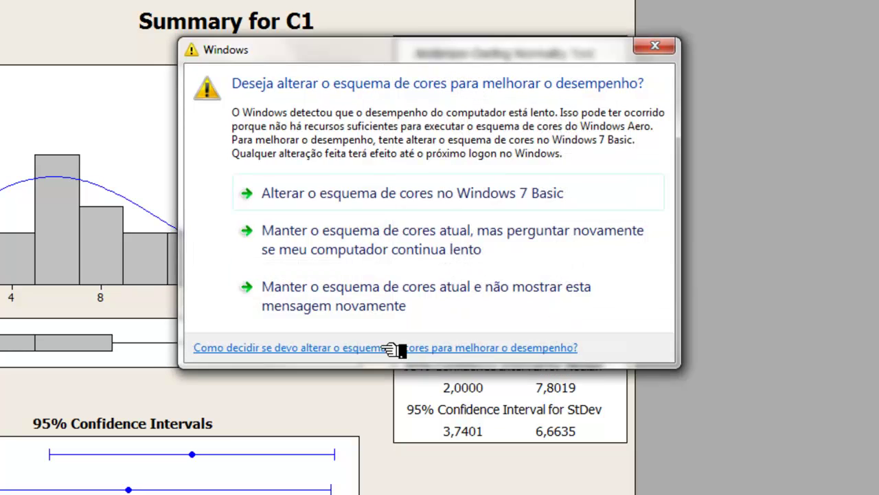
Keep the current Windows colour scheme without showing the message again, and name worksheet column C10 "AMOSTRA 1".
{"action": "left_click", "coordinate": [404, 306]}
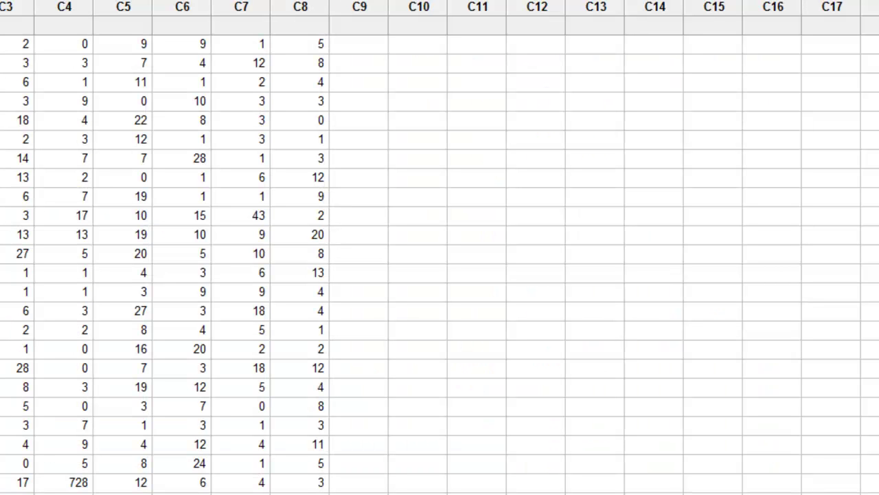
{"action": "left_click", "coordinate": [382, 70]}
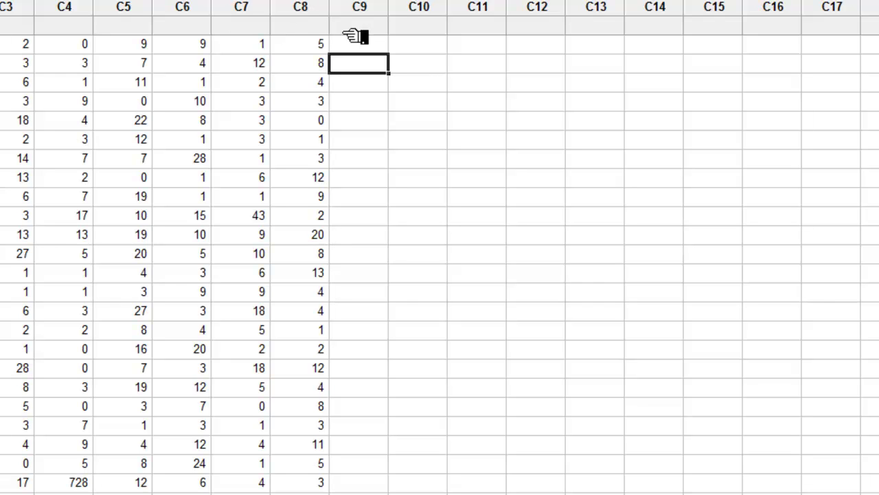
{"action": "left_click", "coordinate": [467, 49]}
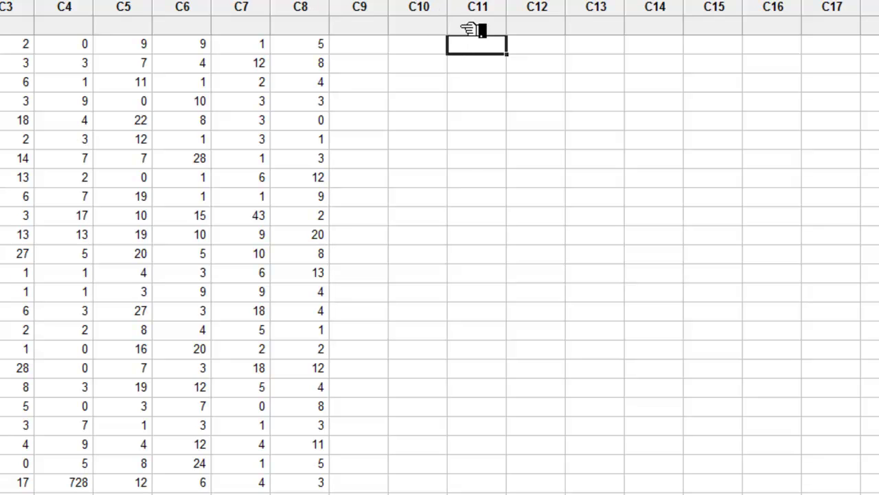
{"action": "left_click", "coordinate": [487, 29]}
{"action": "left_click", "coordinate": [416, 25]}
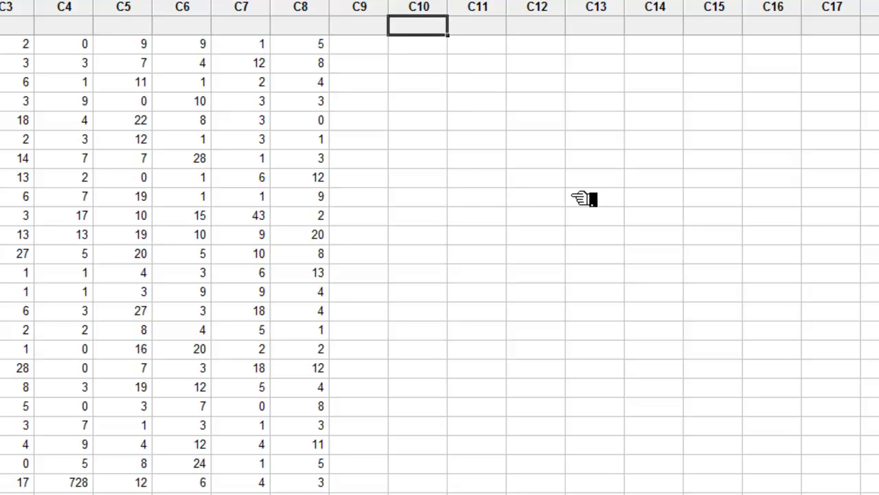
{"action": "type", "text": "AMOSTRA "}
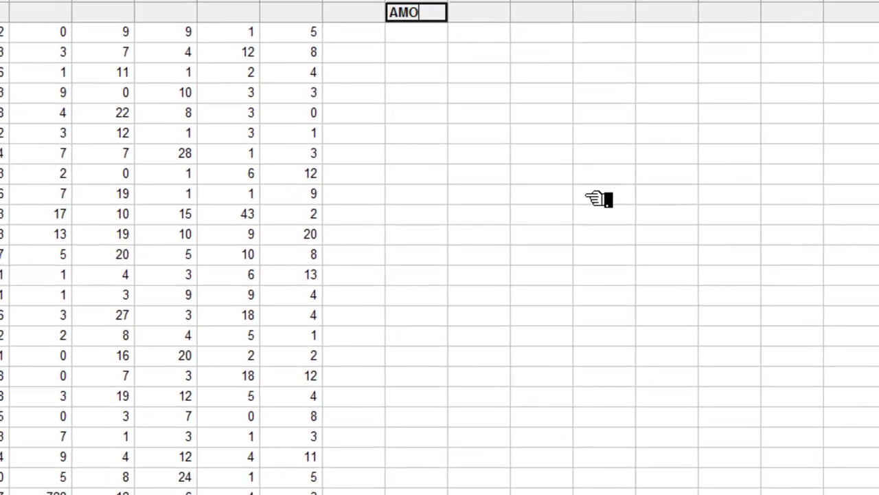
{"action": "type", "text": "1"}
{"action": "key", "text": "Return"}
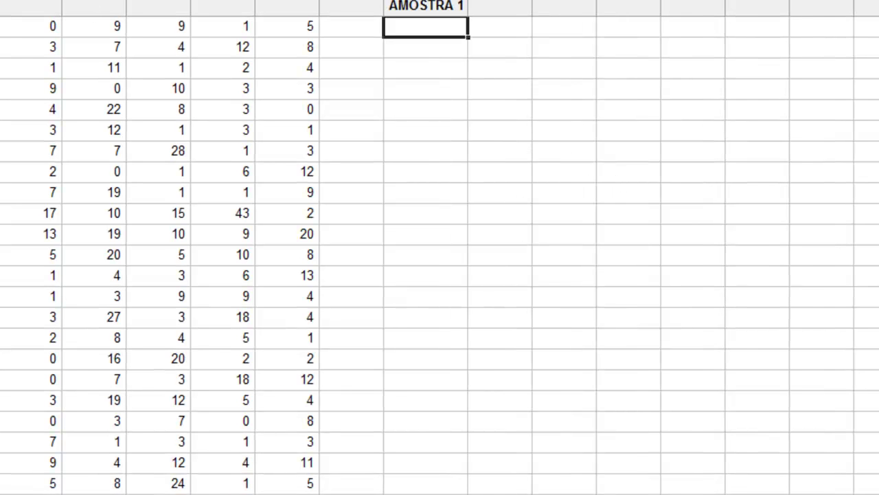
Stack columns C1-C8 into the AMOSTRA 1 column of the current worksheet.
{"action": "left_click", "coordinate": [14, 2]}
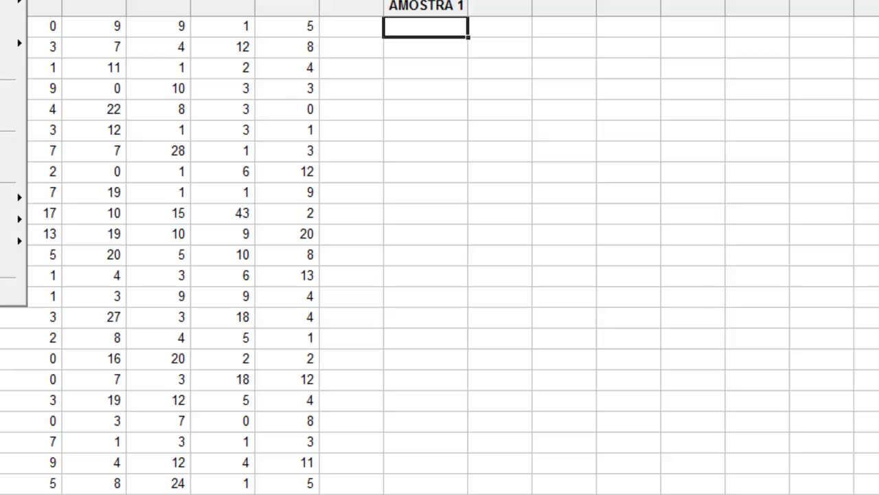
{"action": "mouse_move", "coordinate": [14, 44]}
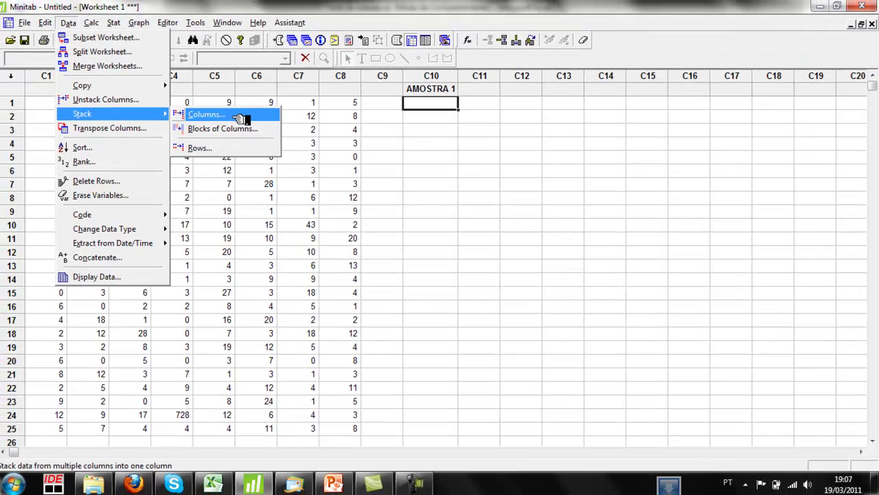
{"action": "left_click", "coordinate": [233, 114]}
{"action": "left_click_drag", "start_coordinate": [307, 167], "coordinate": [309, 226]}
{"action": "left_click", "coordinate": [330, 316]}
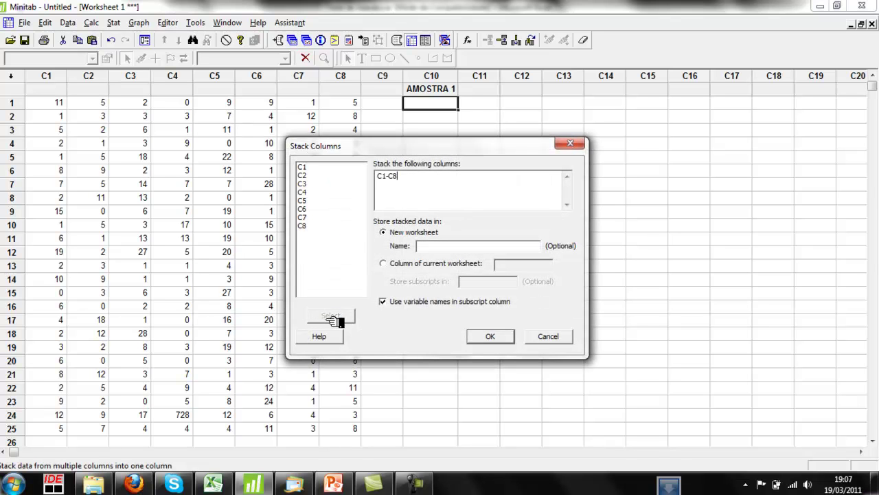
{"action": "left_click", "coordinate": [391, 266]}
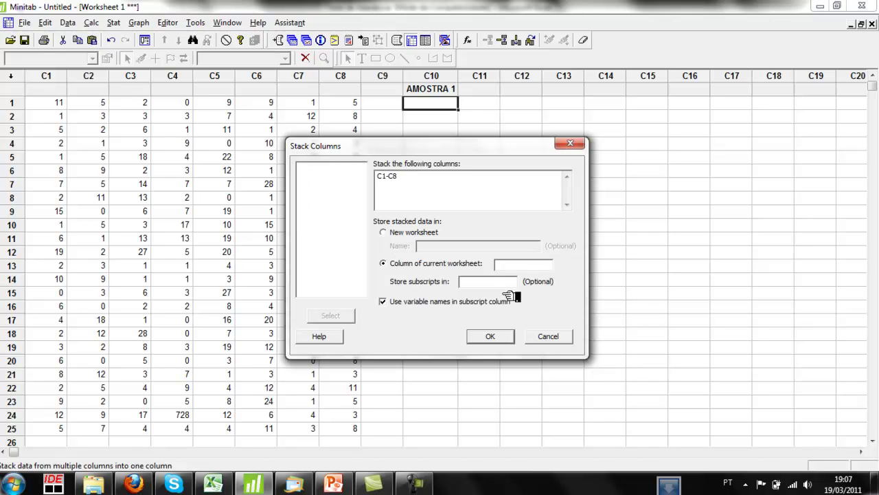
{"action": "left_click", "coordinate": [522, 264]}
{"action": "double_click", "coordinate": [349, 235]}
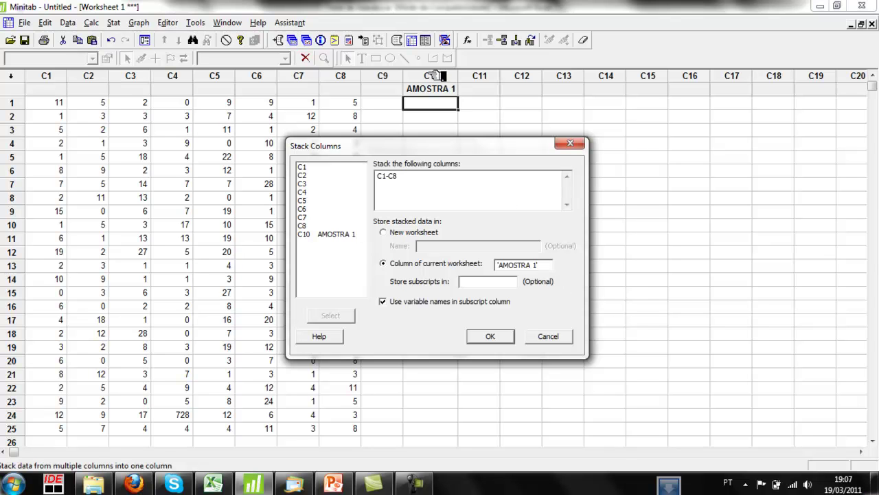
{"action": "left_click", "coordinate": [495, 336]}
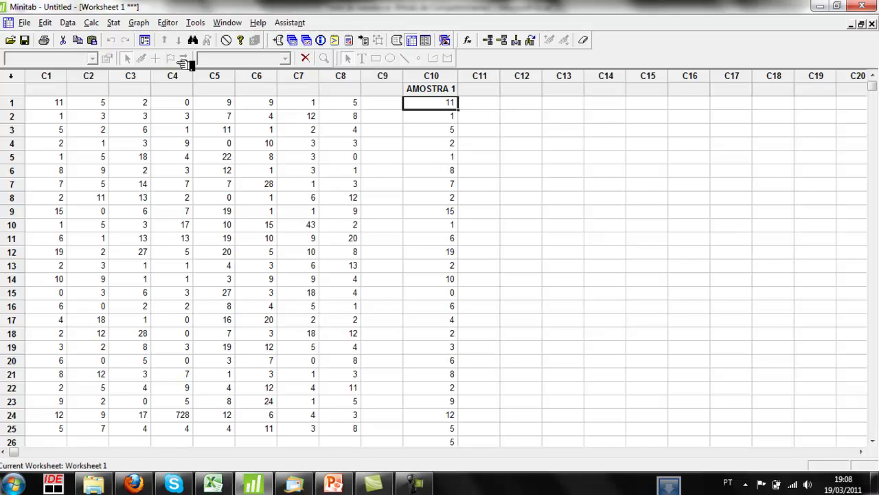
Create a Graphical Summary for the variable AMOSTRA 1 in place of C1.
{"action": "left_click", "coordinate": [117, 23]}
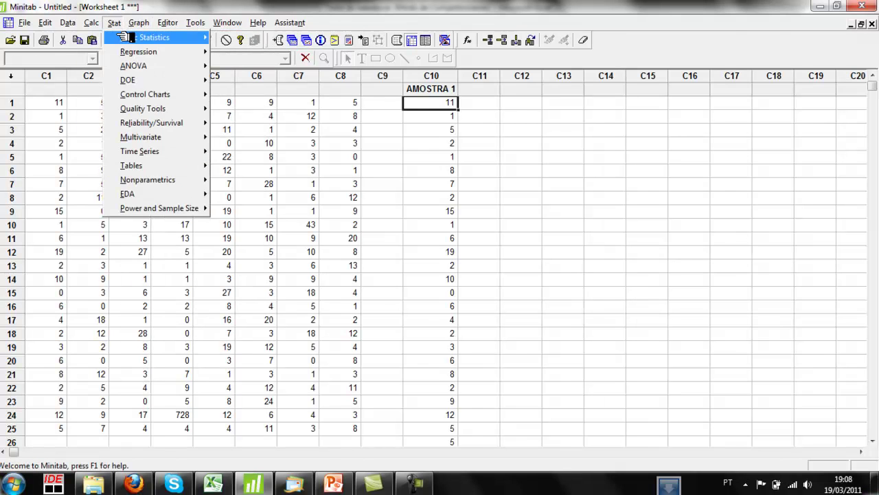
{"action": "mouse_move", "coordinate": [132, 37]}
{"action": "left_click", "coordinate": [255, 66]}
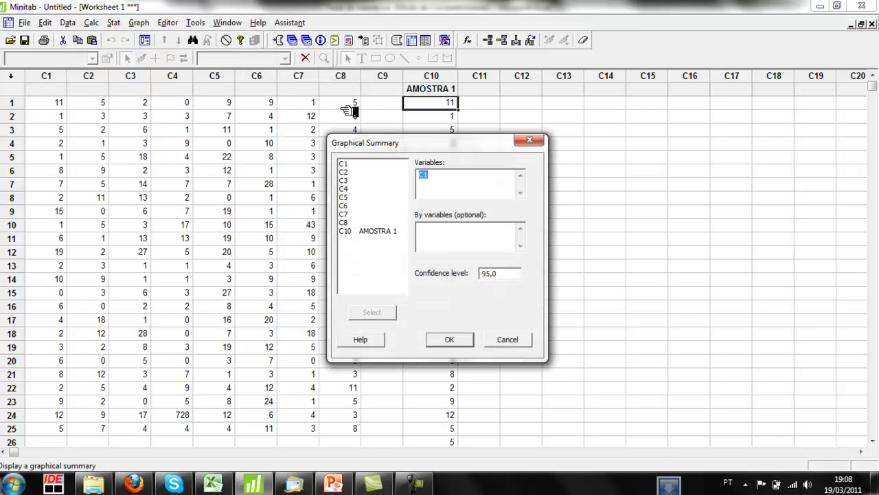
{"action": "double_click", "coordinate": [371, 232]}
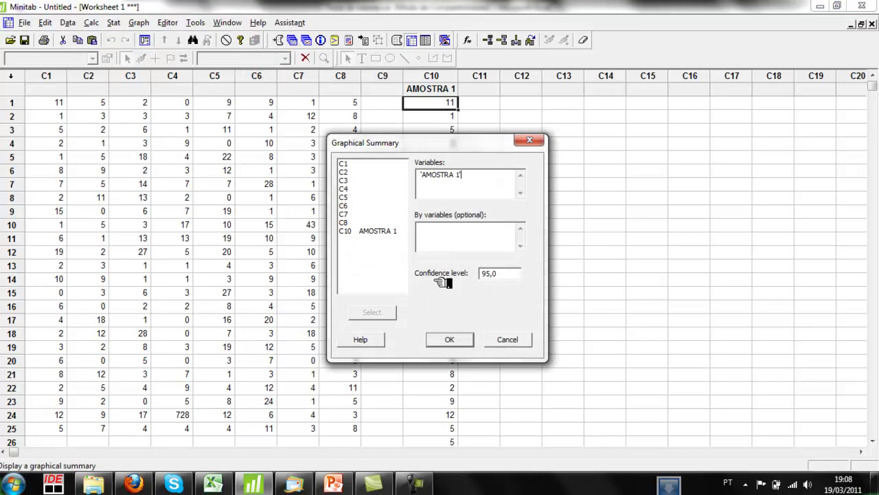
{"action": "left_click", "coordinate": [451, 338]}
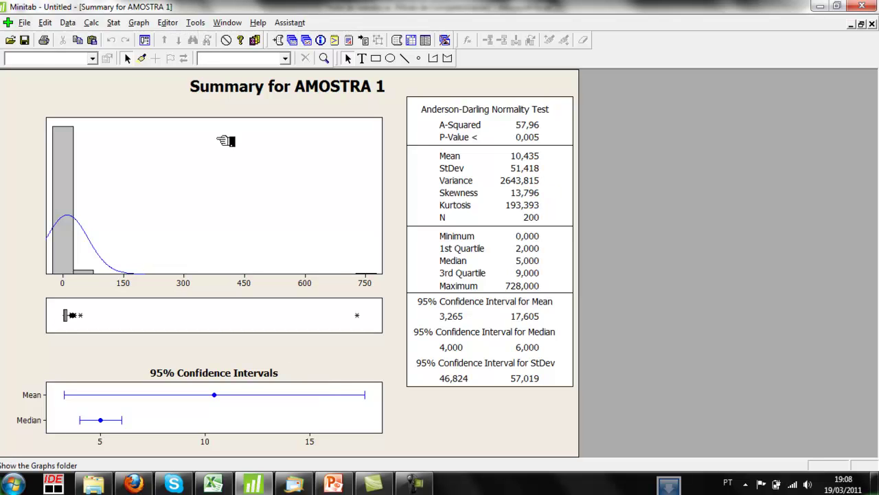
Brush the isolated far outlier in the boxplot and move the Brushing palette over the histogram.
{"action": "left_click", "coordinate": [327, 312]}
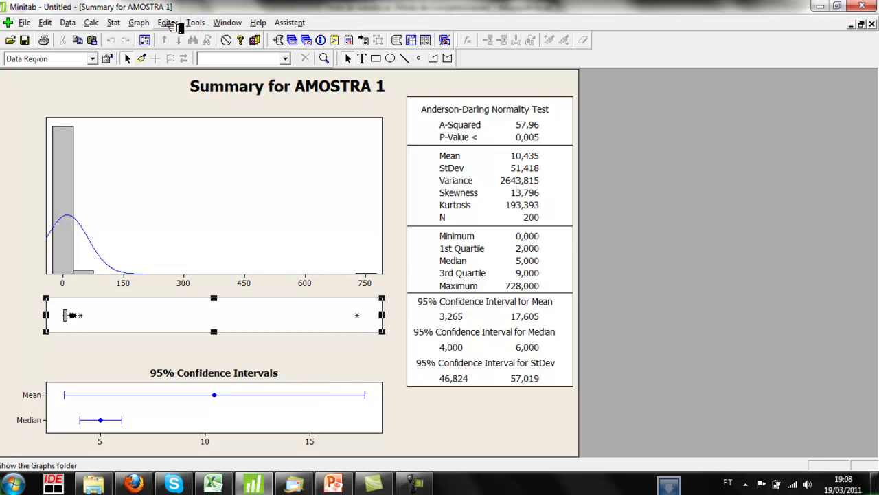
{"action": "left_click", "coordinate": [173, 25]}
{"action": "left_click", "coordinate": [190, 53]}
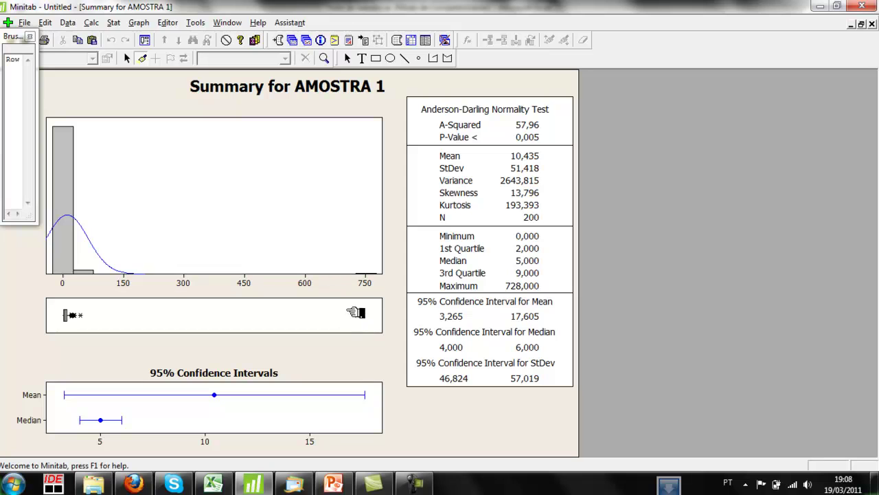
{"action": "left_click_drag", "start_coordinate": [349, 307], "coordinate": [371, 329]}
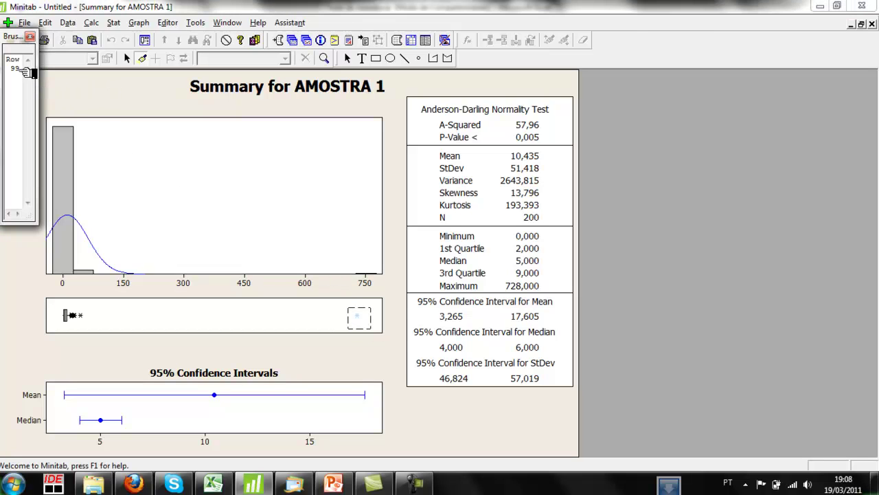
{"action": "left_click_drag", "start_coordinate": [26, 37], "coordinate": [212, 63]}
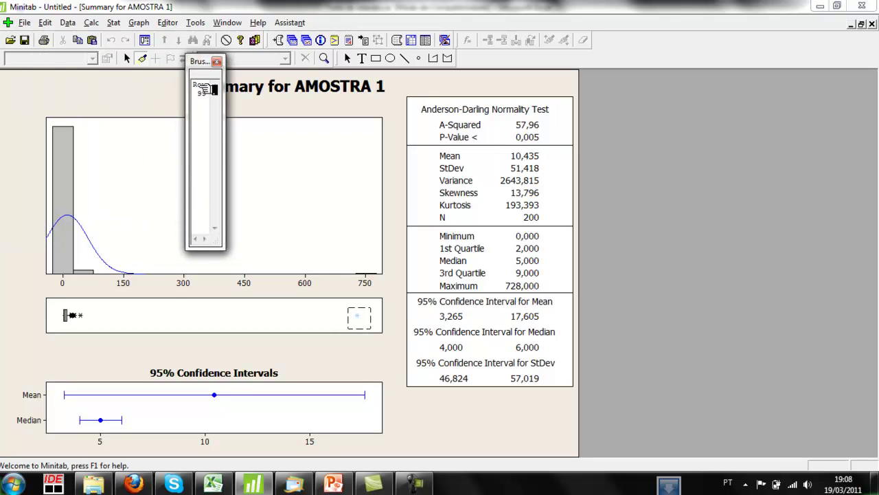
Set AMOSTRA 1 as the ID variable for brushing, as default for all graphs using this worksheet, with row numbers included.
{"action": "left_click", "coordinate": [168, 23]}
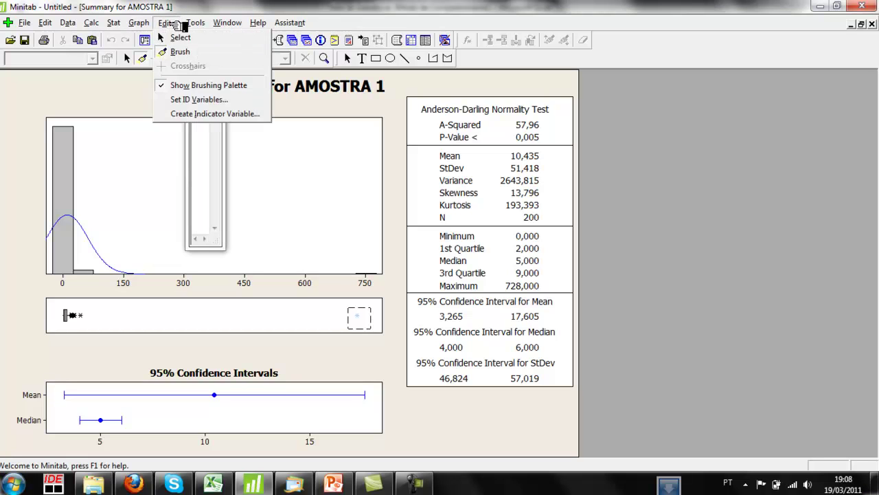
{"action": "left_click", "coordinate": [215, 100]}
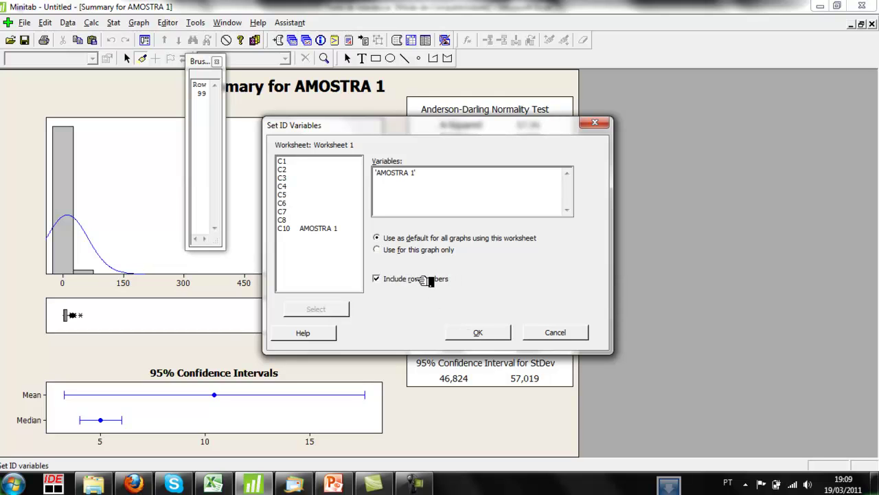
{"action": "left_click", "coordinate": [498, 334]}
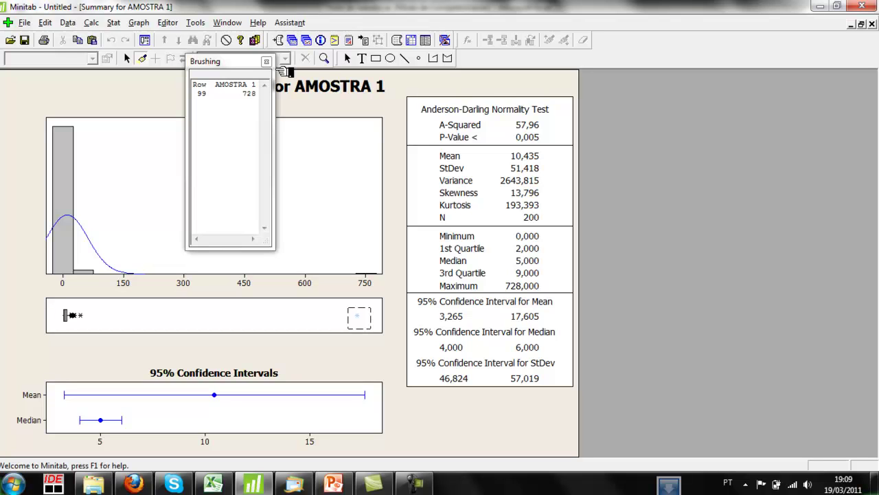
Return to the worksheet and replace the outlier in row 99 of AMOSTRA 1 with the missing value *.
{"action": "left_click", "coordinate": [423, 42]}
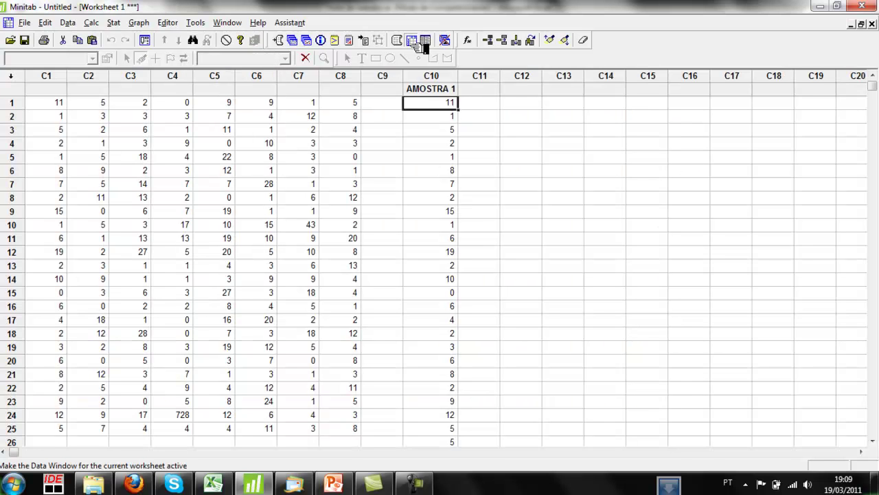
{"action": "scroll", "coordinate": [397, 200], "scroll_direction": "down", "scroll_amount": 3}
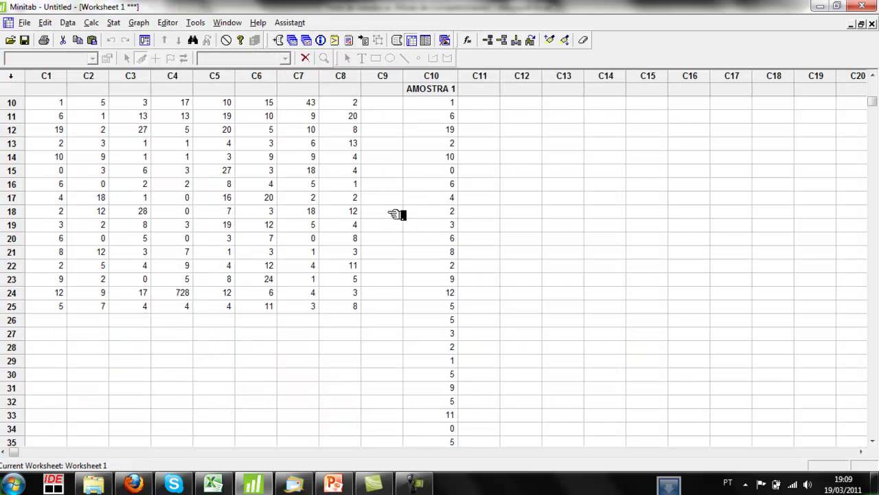
{"action": "scroll", "coordinate": [397, 214], "scroll_direction": "down", "scroll_amount": 12}
{"action": "scroll", "coordinate": [398, 211], "scroll_direction": "down", "scroll_amount": 10}
{"action": "scroll", "coordinate": [27, 377], "scroll_direction": "down", "scroll_amount": 3}
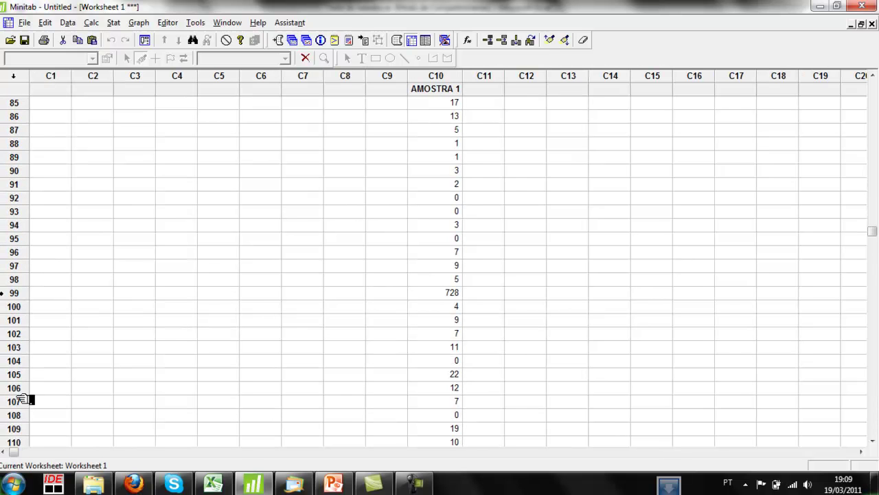
{"action": "left_click", "coordinate": [433, 293]}
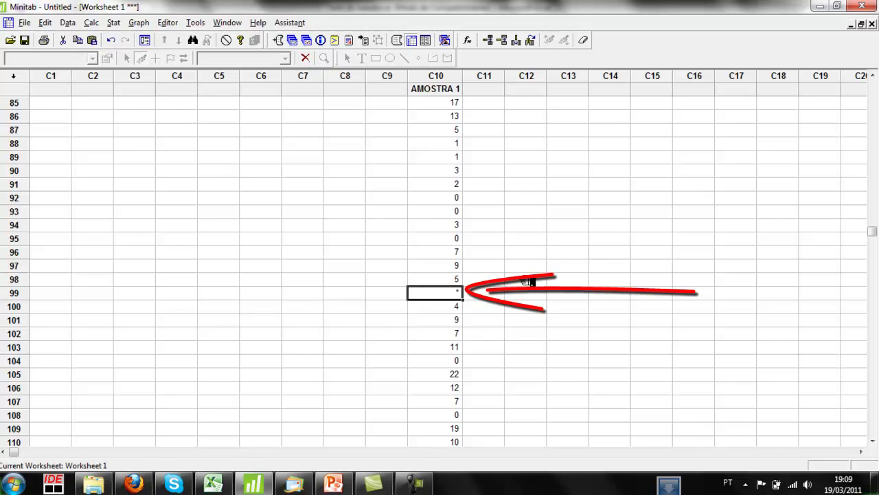
Generate a new Graphical Summary of AMOSTRA 1 from the corrected data.
{"action": "scroll", "coordinate": [553, 262], "scroll_direction": "up", "scroll_amount": 20}
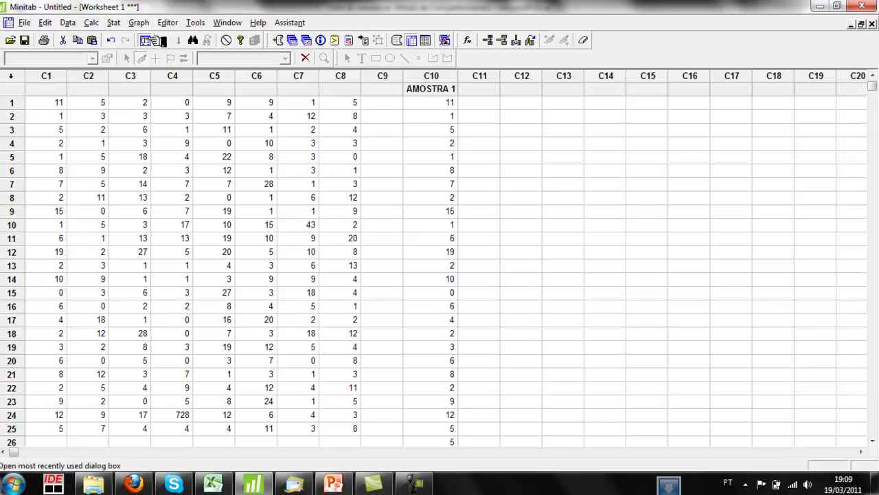
{"action": "left_click", "coordinate": [113, 23]}
{"action": "mouse_move", "coordinate": [146, 44]}
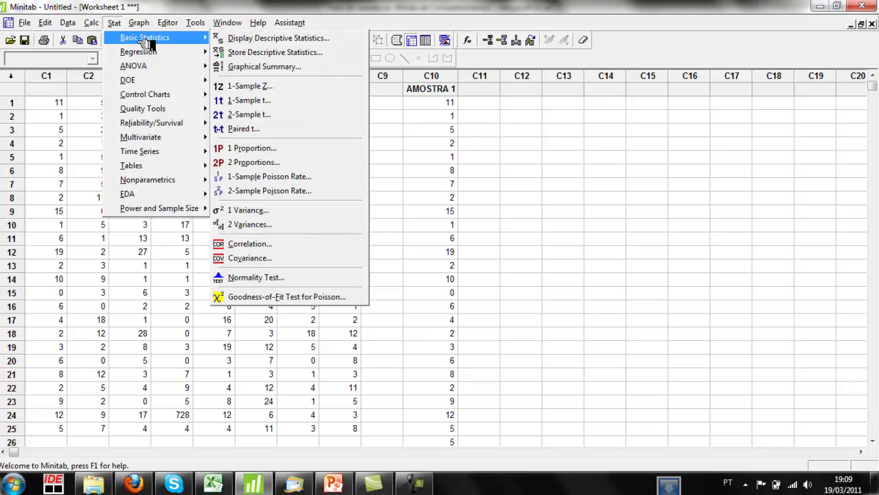
{"action": "left_click", "coordinate": [310, 67]}
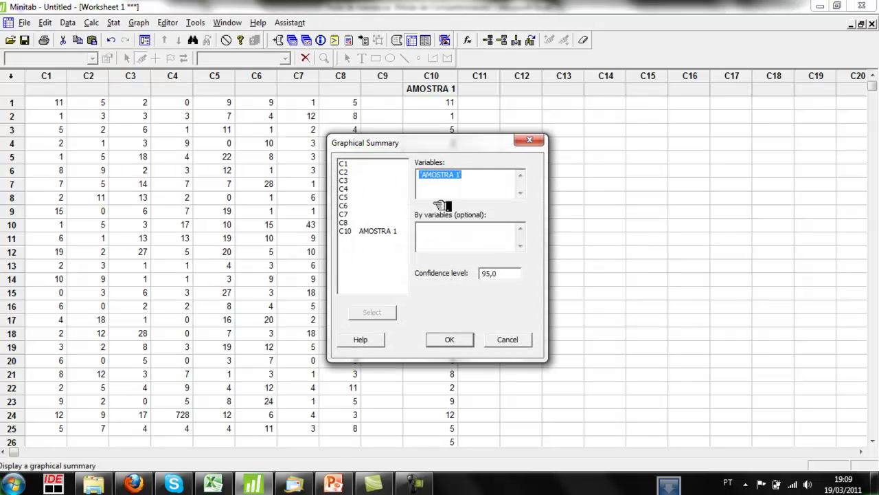
{"action": "left_click", "coordinate": [449, 339]}
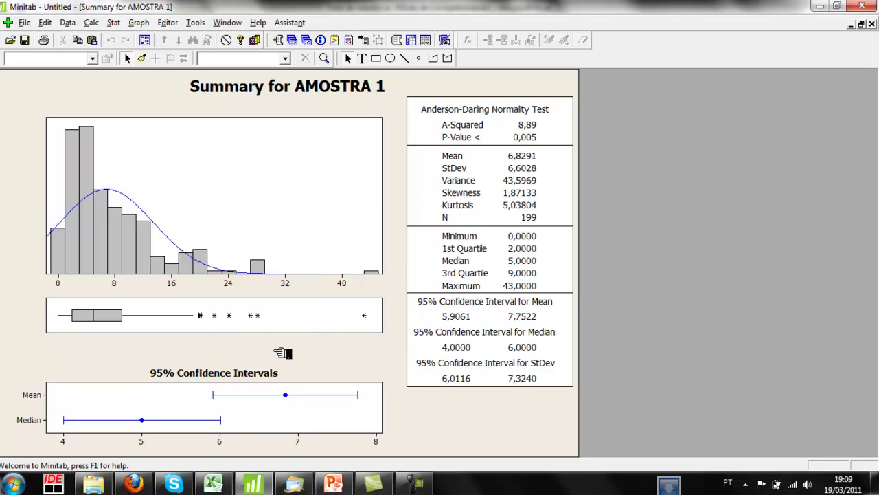
Brush all the remaining outliers in the new boxplot to list their rows and values, and close the Brushing palette.
{"action": "left_click", "coordinate": [294, 320]}
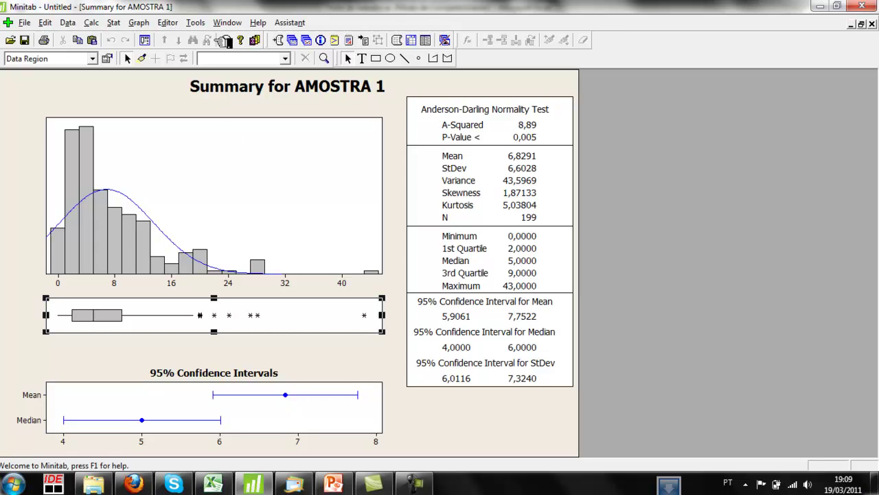
{"action": "left_click", "coordinate": [168, 22]}
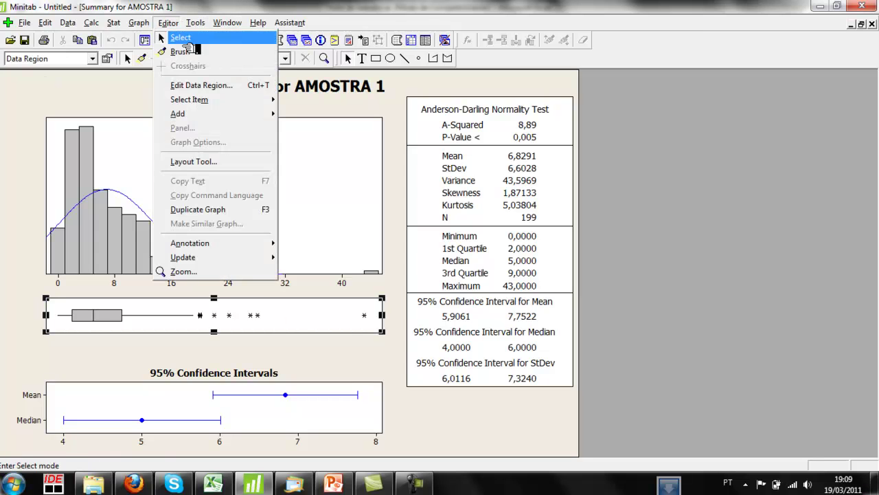
{"action": "left_click", "coordinate": [180, 50]}
{"action": "left_click_drag", "start_coordinate": [190, 308], "coordinate": [371, 326]}
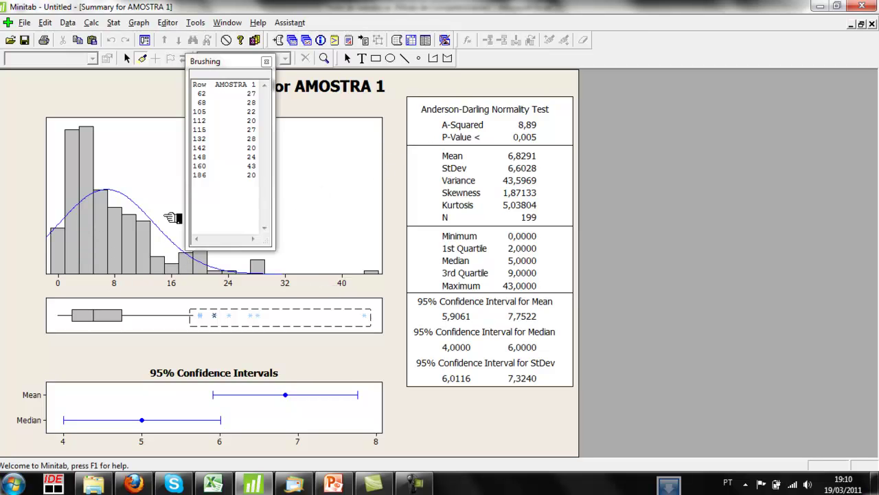
{"action": "left_click", "coordinate": [267, 61]}
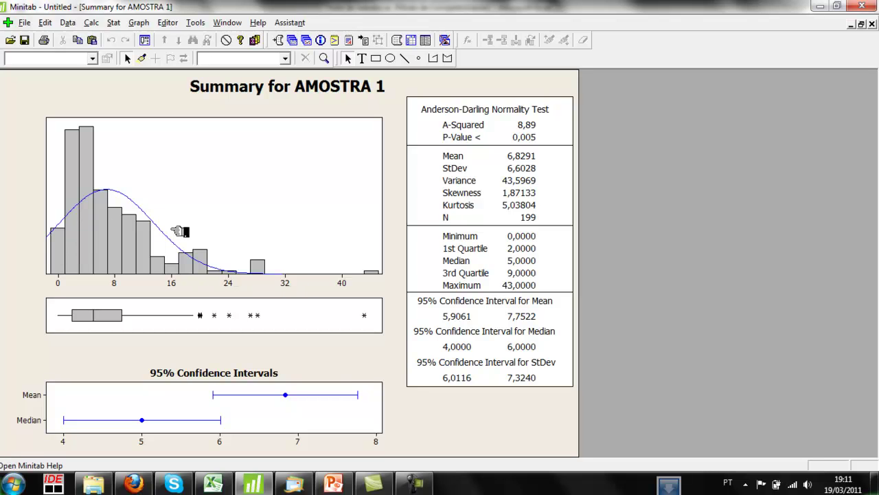
Open the graphs folder and compare the earlier AMOSTRA 1 summary with the most recent one.
{"action": "left_click", "coordinate": [308, 40]}
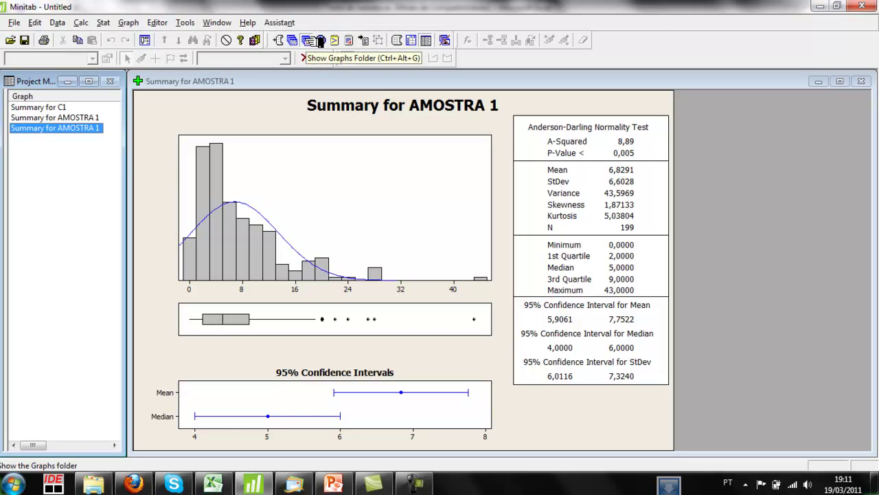
{"action": "left_click", "coordinate": [50, 118]}
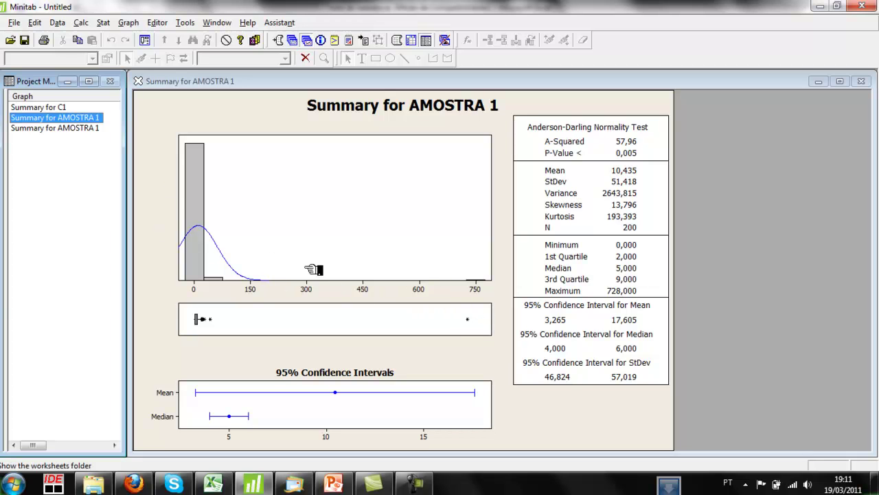
{"action": "left_click", "coordinate": [47, 128]}
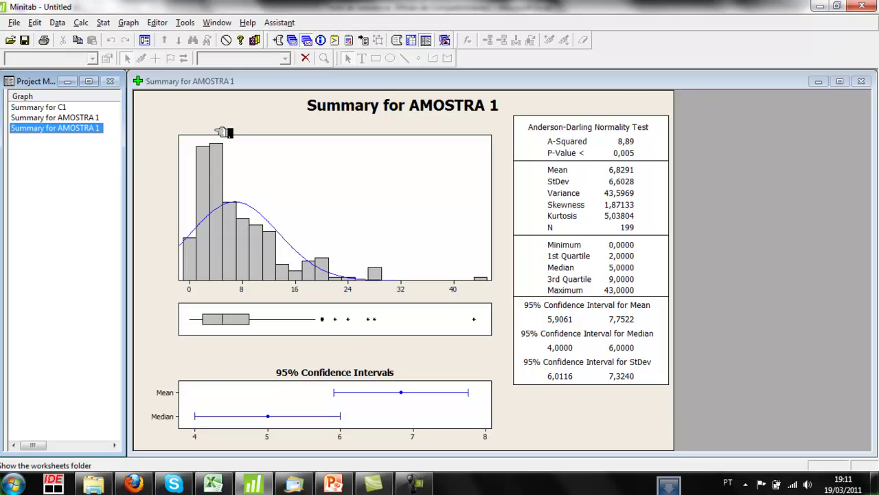
Return to the worksheet, maximize it, and run an Anderson-Darling normality test on AMOSTRA 1 without percentile lines.
{"action": "left_click", "coordinate": [424, 41]}
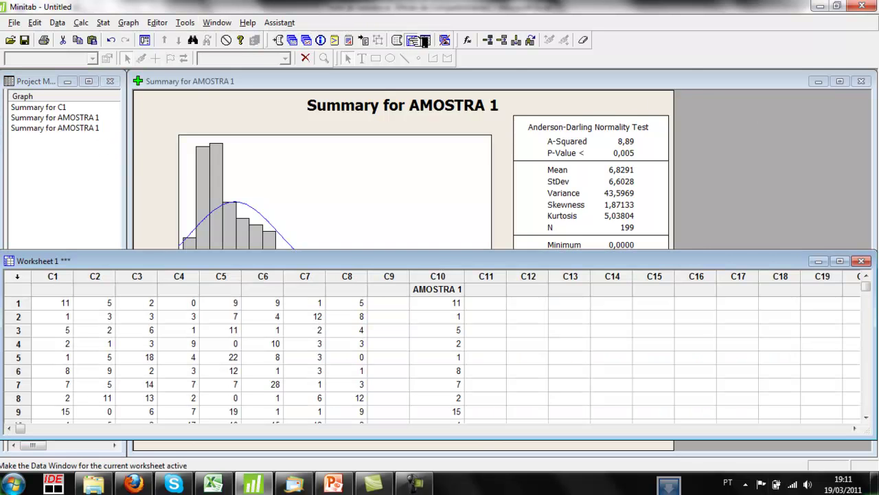
{"action": "left_click", "coordinate": [839, 261]}
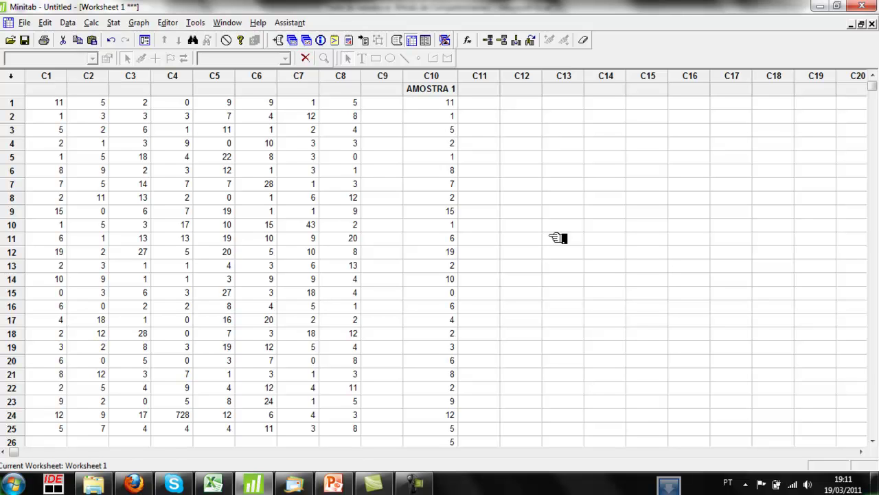
{"action": "left_click", "coordinate": [114, 23]}
{"action": "mouse_move", "coordinate": [145, 37]}
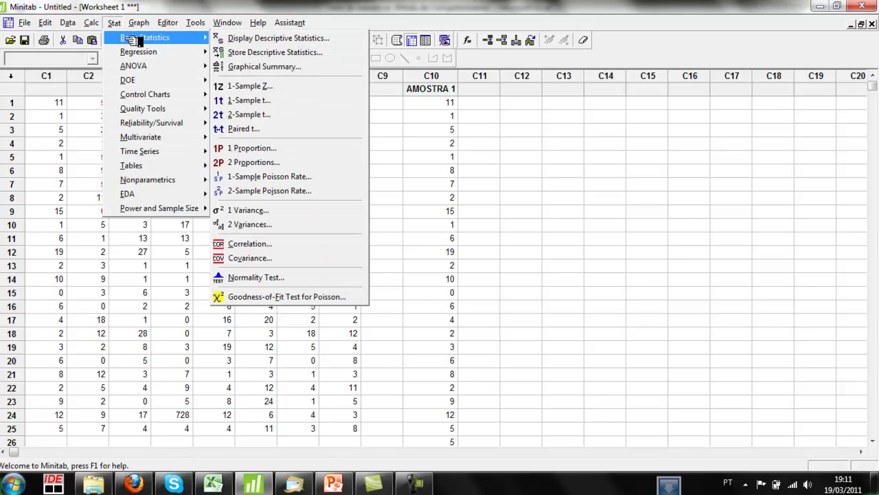
{"action": "left_click", "coordinate": [290, 279]}
{"action": "double_click", "coordinate": [335, 239]}
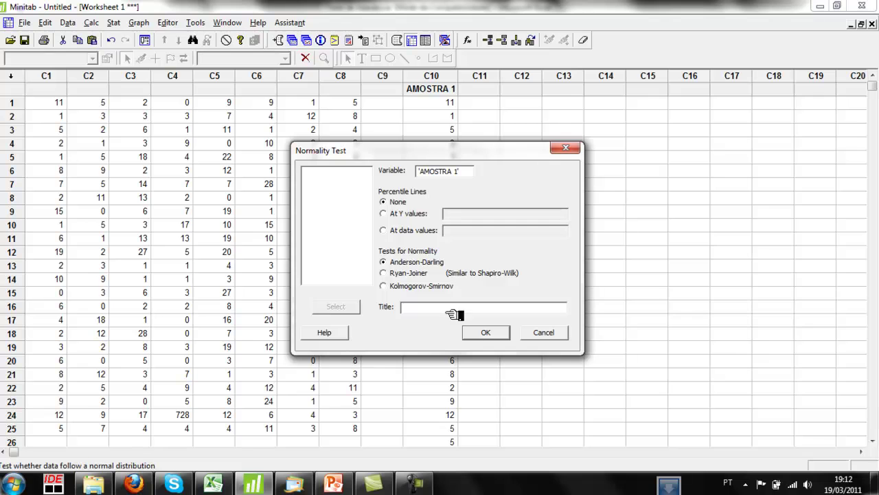
{"action": "left_click", "coordinate": [485, 332]}
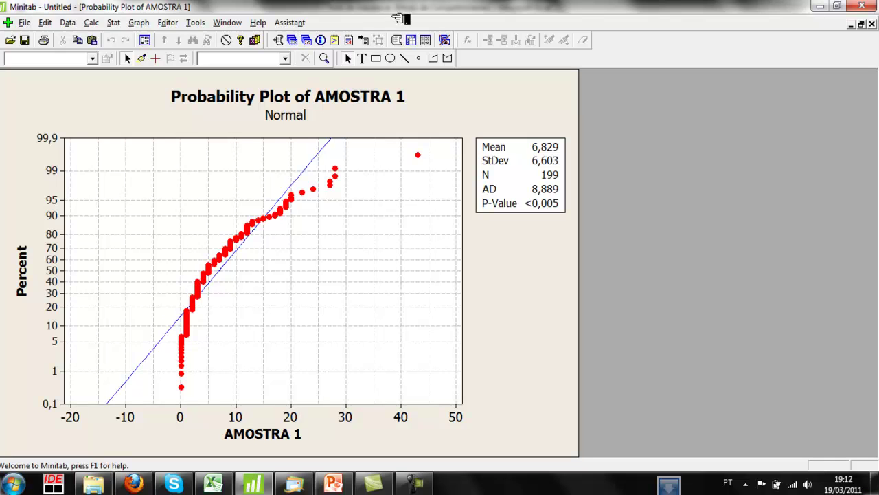
From the worksheet, create a single probability plot of AMOSTRA 1 using the Normal distribution with parameters estimated from the data.
{"action": "left_click", "coordinate": [423, 40]}
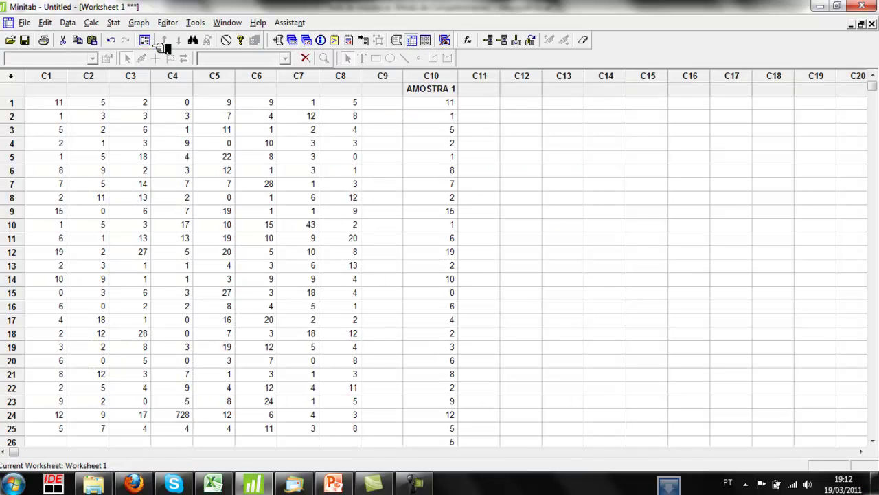
{"action": "left_click", "coordinate": [139, 22]}
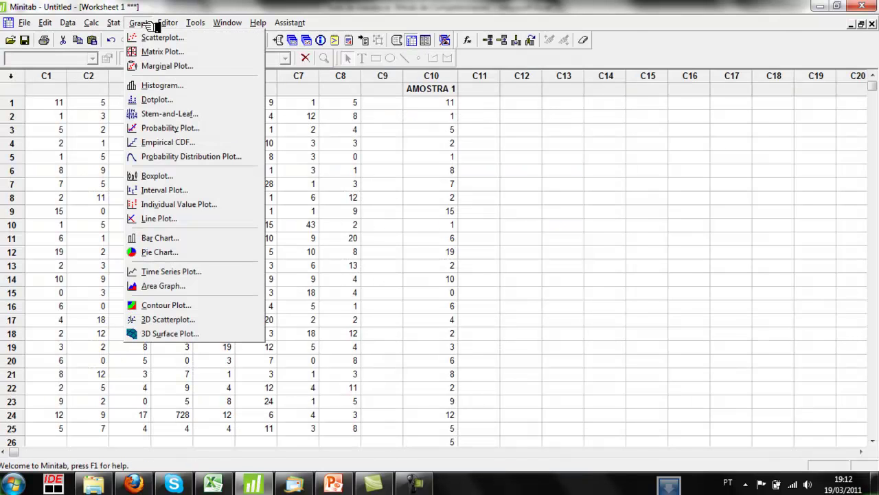
{"action": "left_click", "coordinate": [186, 131]}
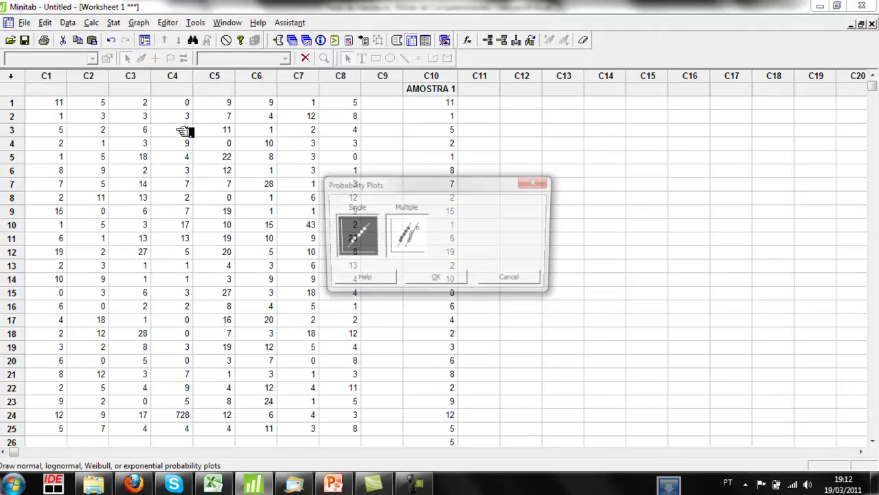
{"action": "left_click", "coordinate": [450, 281]}
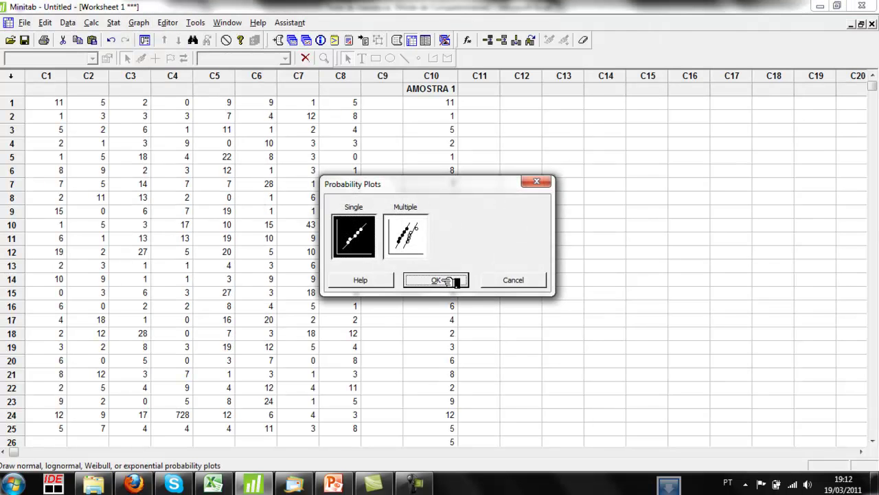
{"action": "double_click", "coordinate": [329, 219]}
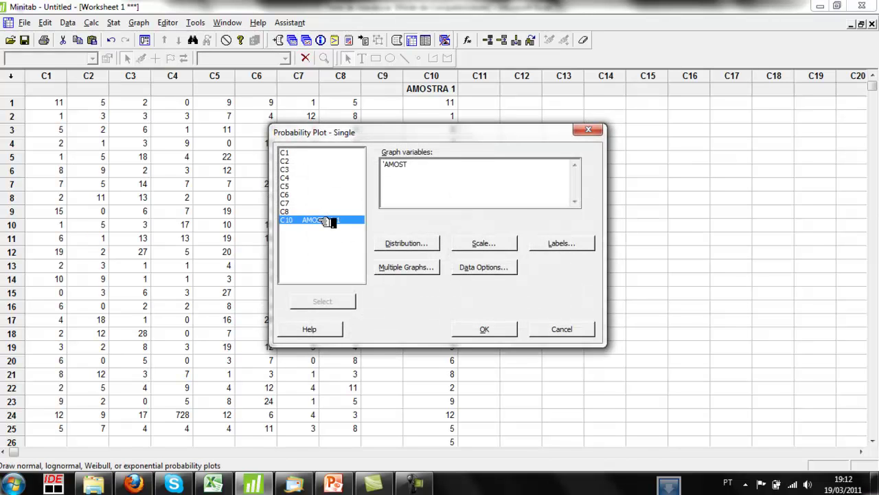
{"action": "left_click", "coordinate": [416, 246]}
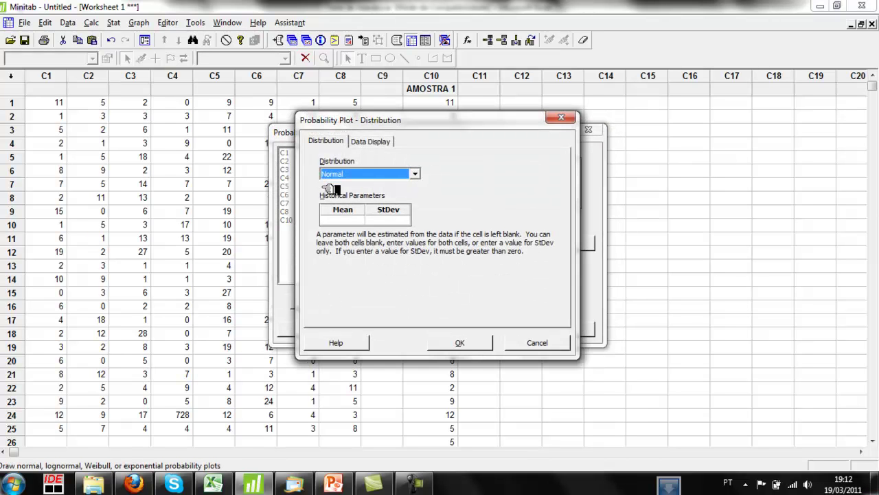
{"action": "left_click", "coordinate": [466, 346]}
{"action": "left_click", "coordinate": [479, 332]}
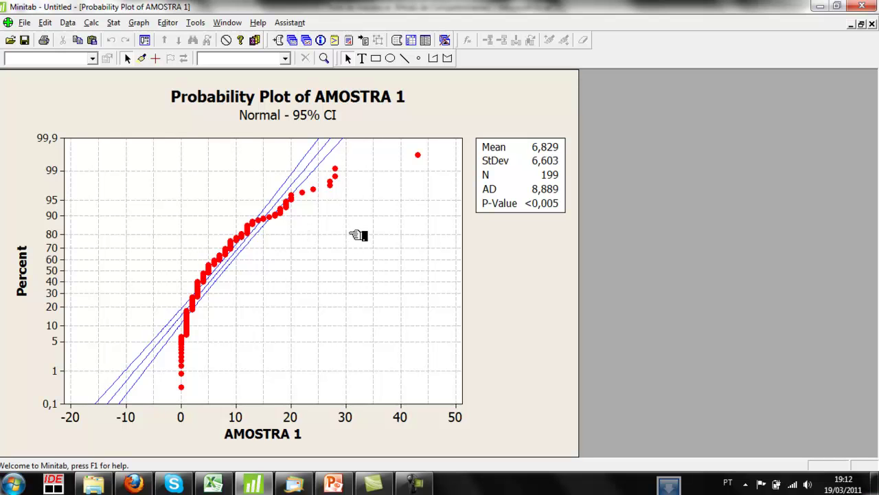
Return to the worksheet and name column C12 DADOS 1 and column C13 DADOS 2.
{"action": "left_click", "coordinate": [425, 41]}
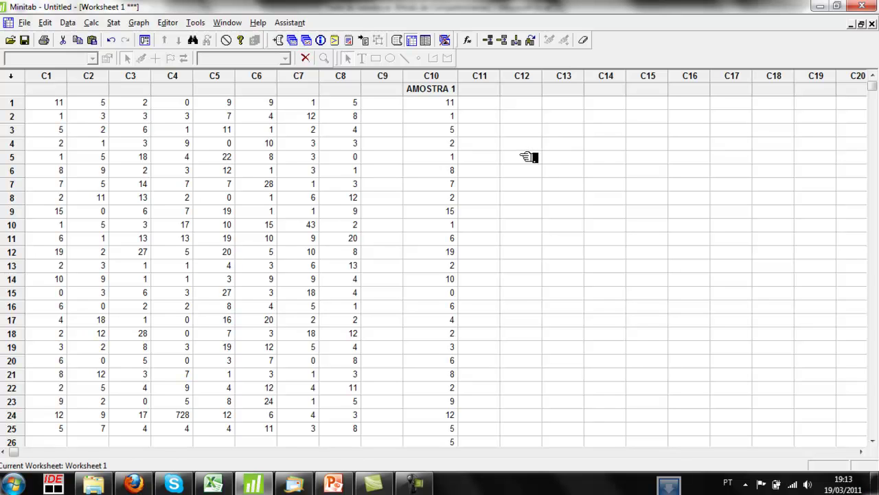
{"action": "left_click", "coordinate": [529, 90]}
{"action": "type", "text": "dd"}
{"action": "key", "text": "Caps_Lock"}
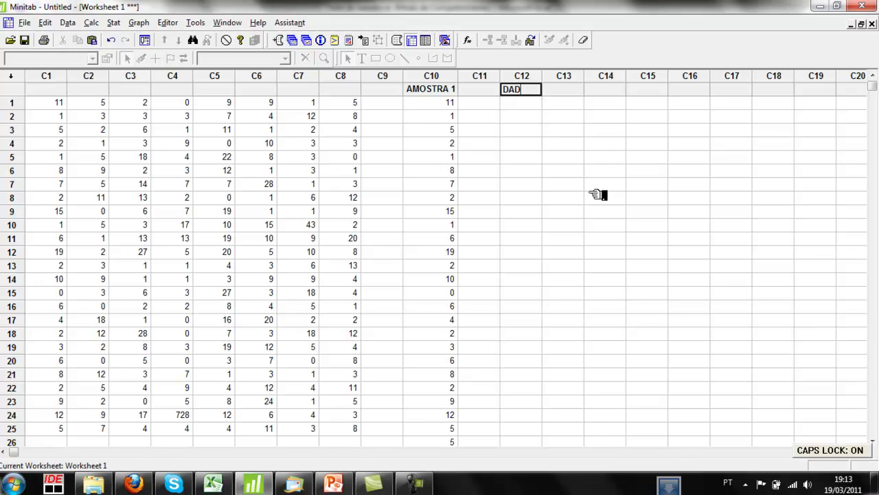
{"action": "type", "text": "1"}
{"action": "key", "text": "Tab"}
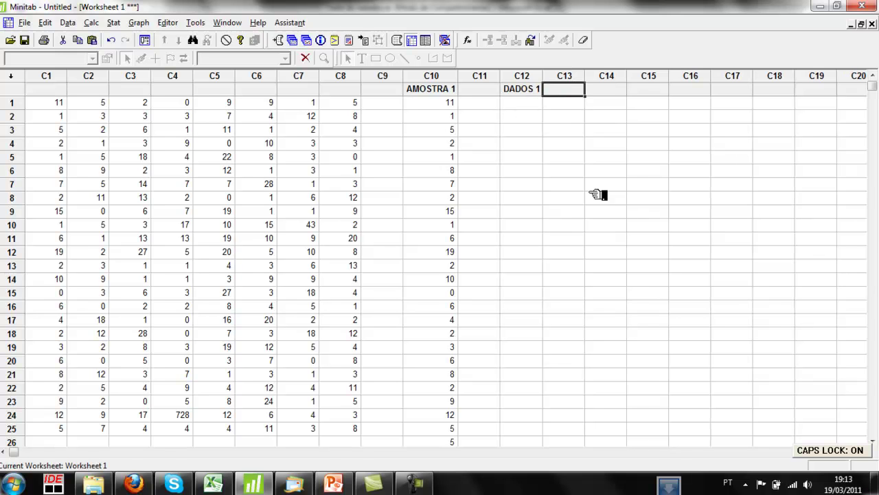
{"action": "type", "text": "DADOS 2"}
{"action": "key", "text": "Return"}
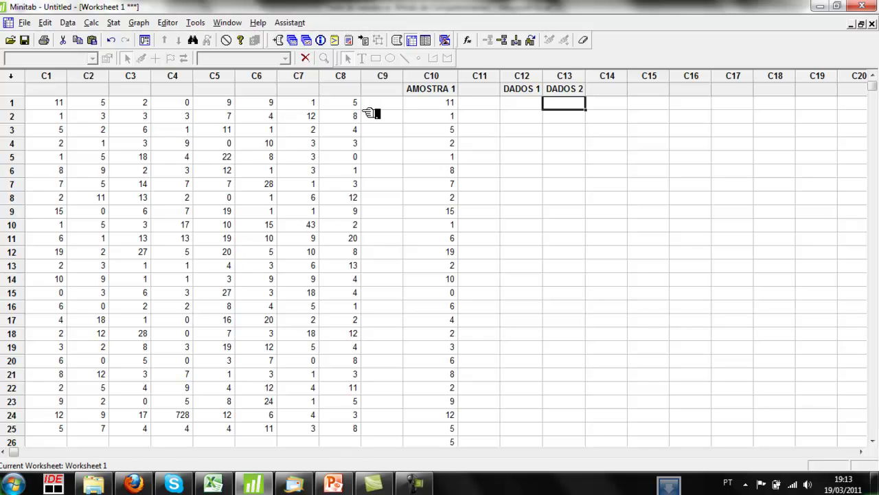
With the first cell of DADOS 1 selected, set the base of the random data generator to 4.
{"action": "left_click", "coordinate": [530, 106]}
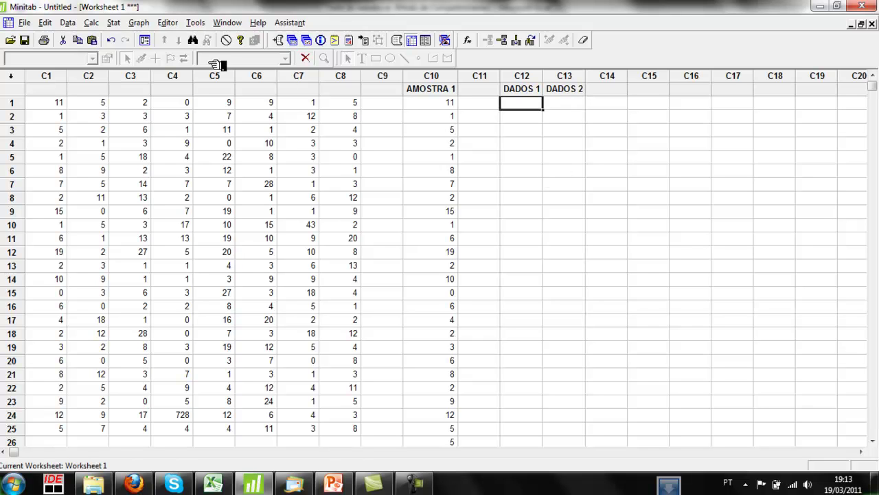
{"action": "left_click", "coordinate": [96, 23]}
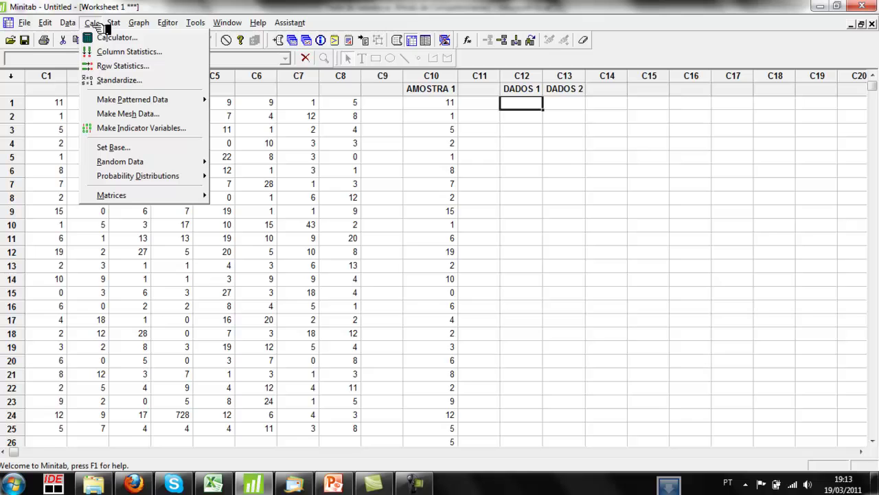
{"action": "left_click", "coordinate": [143, 151]}
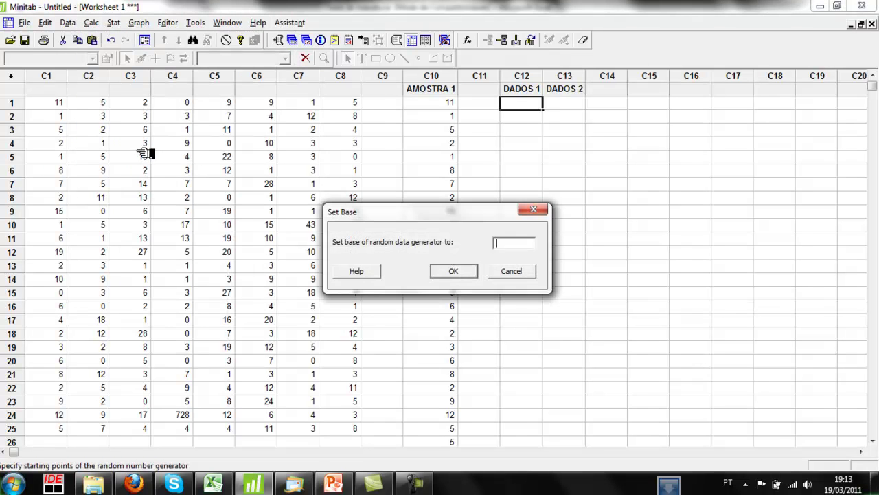
{"action": "type", "text": "4"}
{"action": "left_click", "coordinate": [459, 271]}
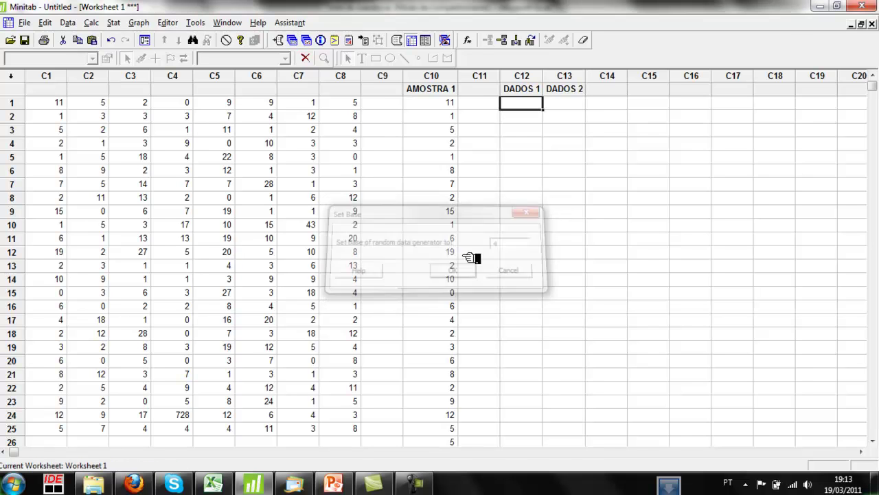
Set the base of the random data generator again with the first cell of DADOS 2 selected.
{"action": "left_click", "coordinate": [579, 107]}
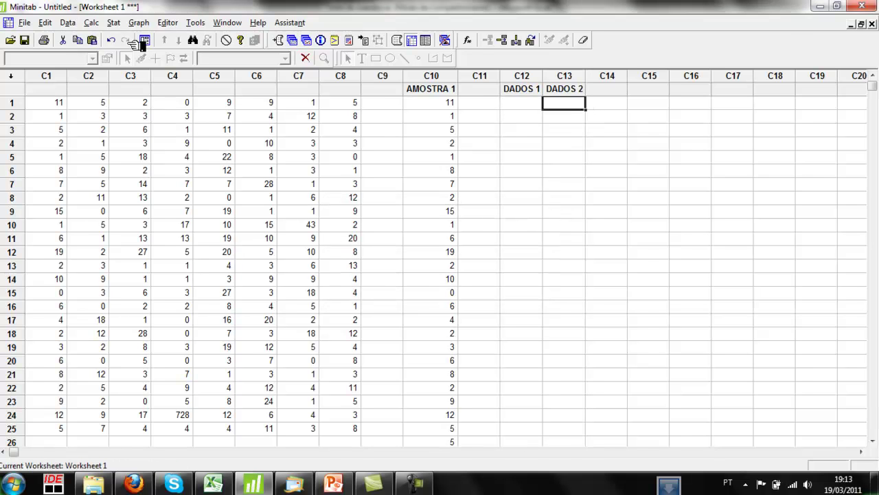
{"action": "left_click", "coordinate": [91, 23]}
{"action": "left_click", "coordinate": [114, 147]}
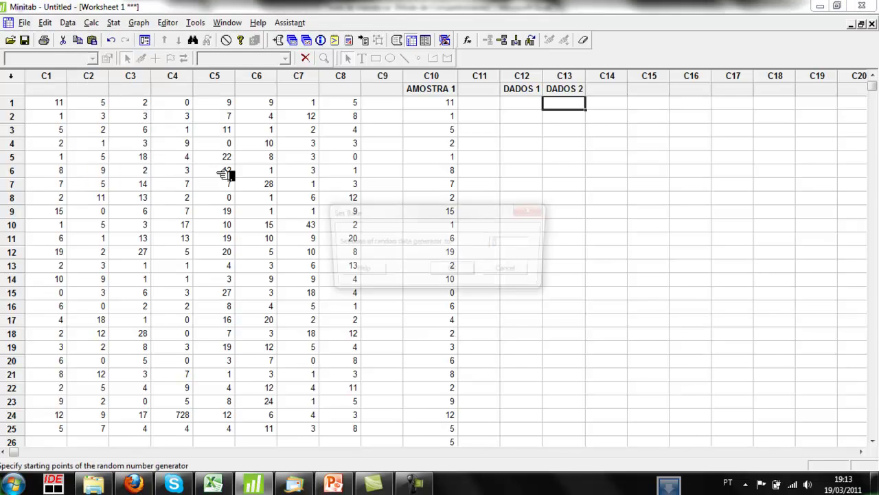
{"action": "left_click", "coordinate": [470, 270]}
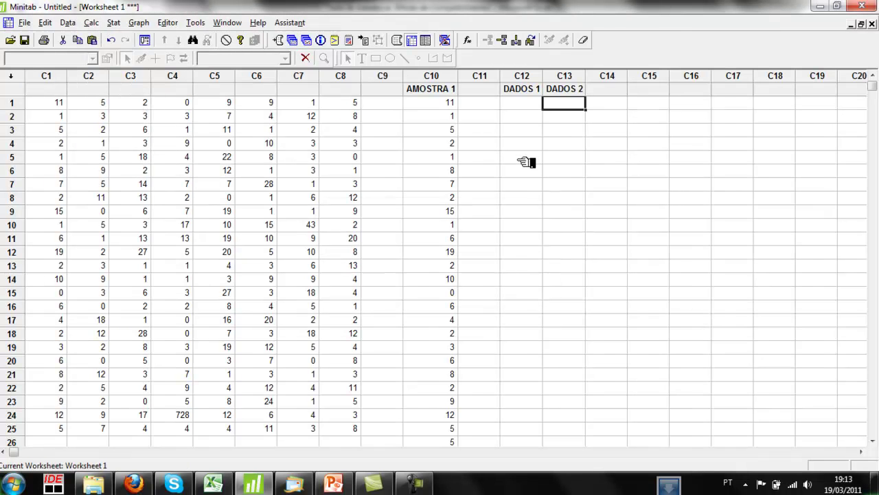
Set up normally distributed random data with 10 rows, stored in columns DADOS 1 and DADOS 2.
{"action": "left_click", "coordinate": [526, 104]}
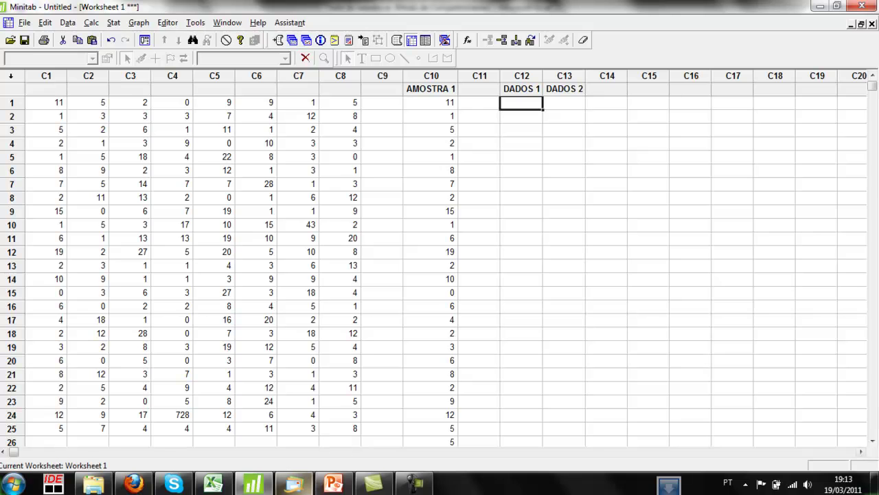
{"action": "mouse_move", "coordinate": [315, 478]}
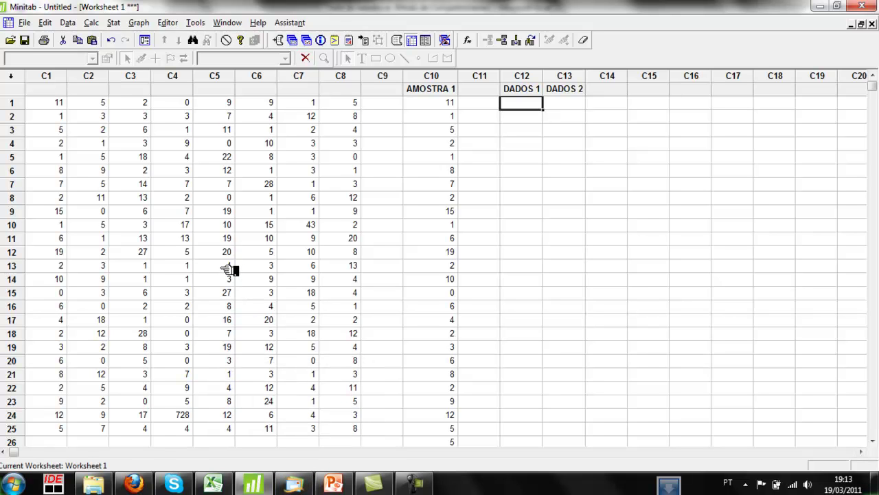
{"action": "left_click", "coordinate": [95, 22]}
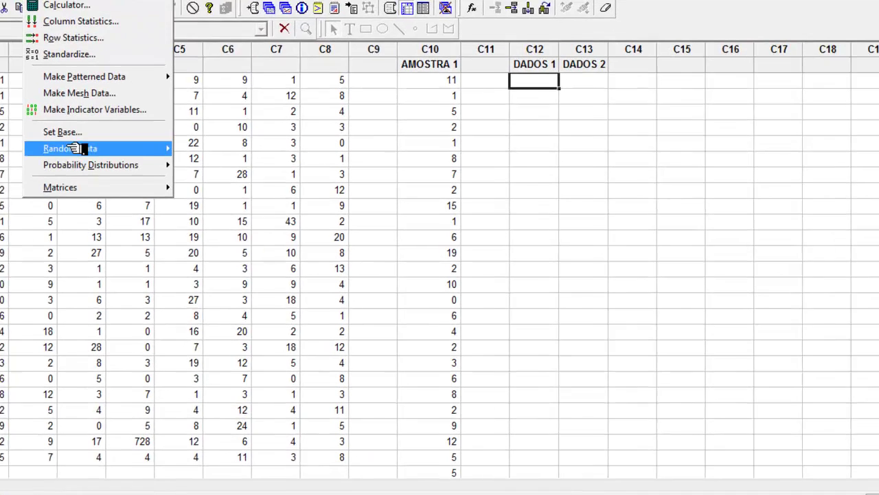
{"action": "mouse_move", "coordinate": [125, 161]}
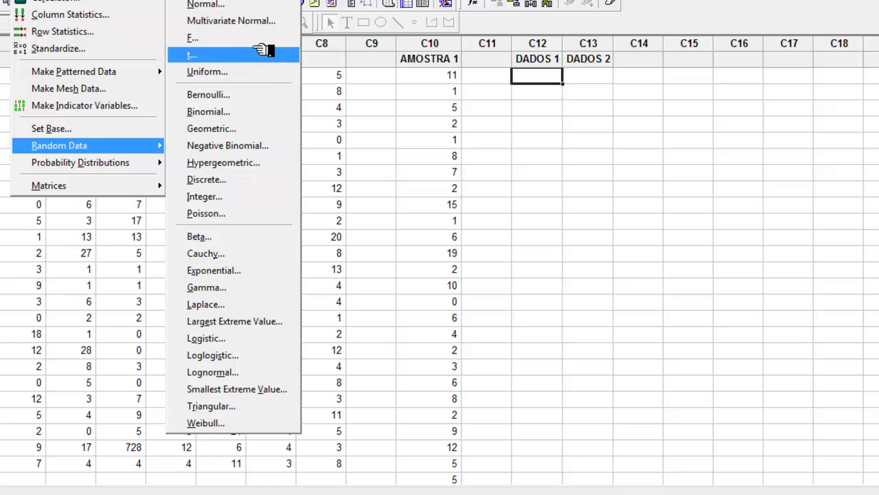
{"action": "left_click", "coordinate": [251, 5]}
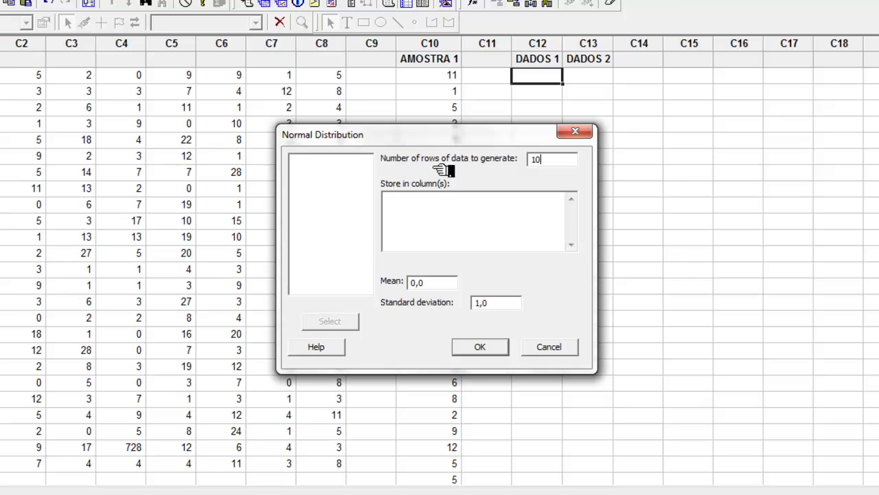
{"action": "left_click", "coordinate": [484, 221]}
{"action": "double_click", "coordinate": [341, 248]}
{"action": "double_click", "coordinate": [341, 259]}
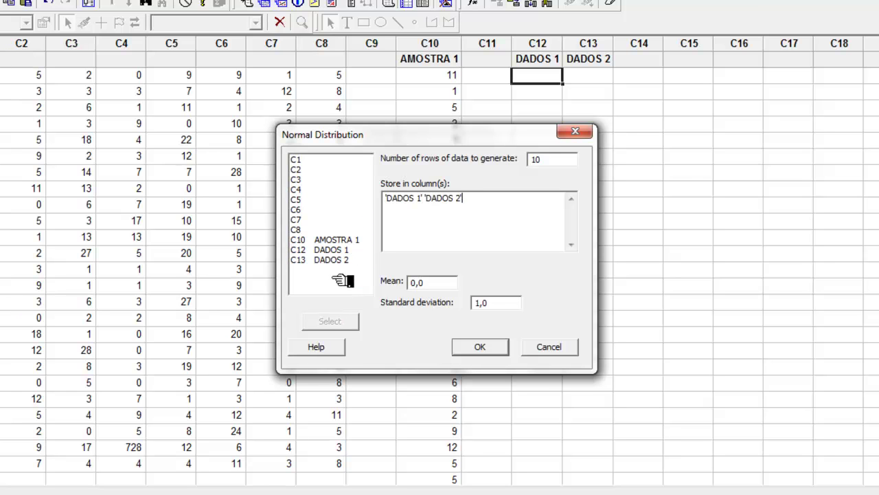
Set the distribution's mean to 1000 and standard deviation to 20, and generate the random data.
{"action": "double_click", "coordinate": [447, 283]}
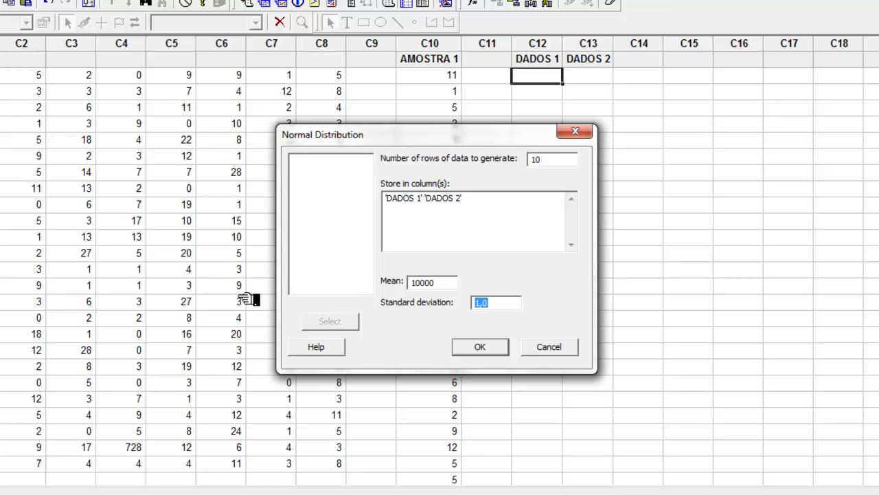
{"action": "left_click", "coordinate": [448, 283]}
{"action": "key", "text": "BackSpace"}
{"action": "double_click", "coordinate": [496, 303]}
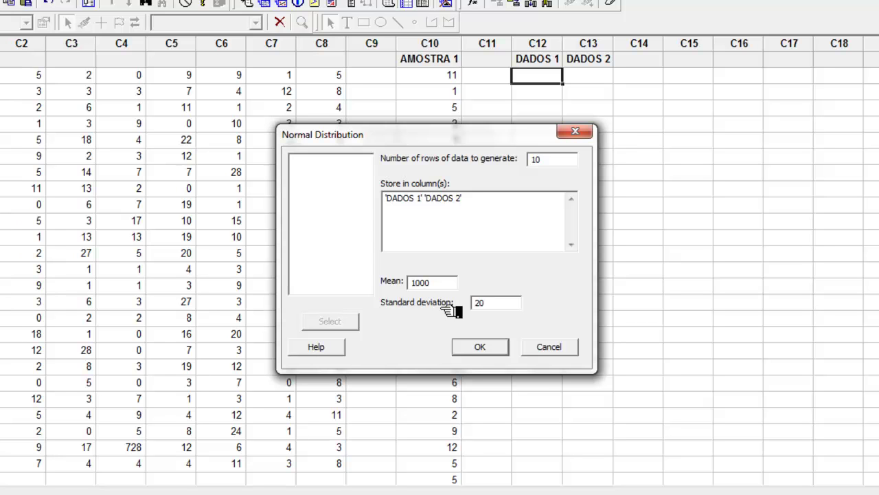
{"action": "left_click", "coordinate": [480, 347]}
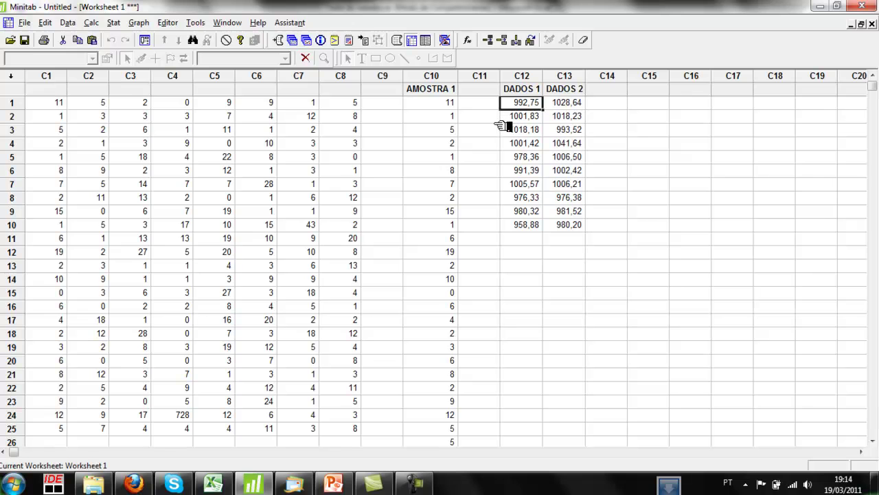
Create a graphical summary of DADOS 1 and return to the empty cell below that column in the worksheet.
{"action": "left_click", "coordinate": [115, 22]}
{"action": "mouse_move", "coordinate": [144, 37]}
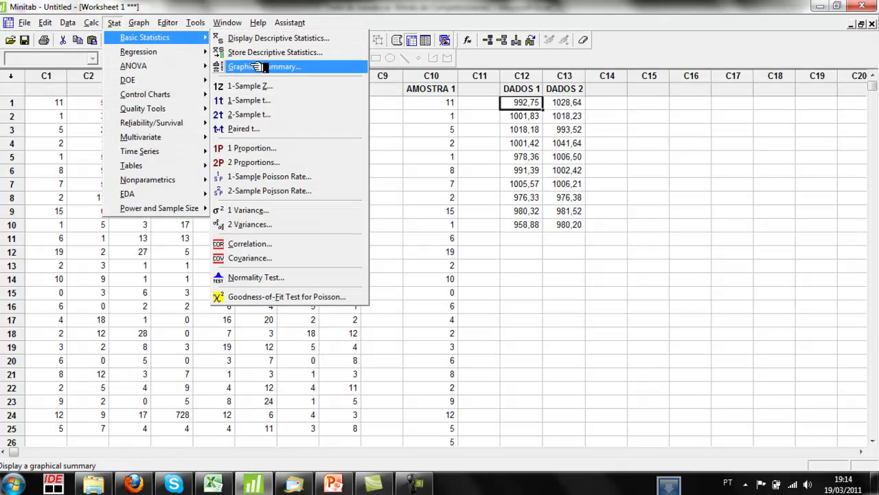
{"action": "left_click", "coordinate": [289, 65]}
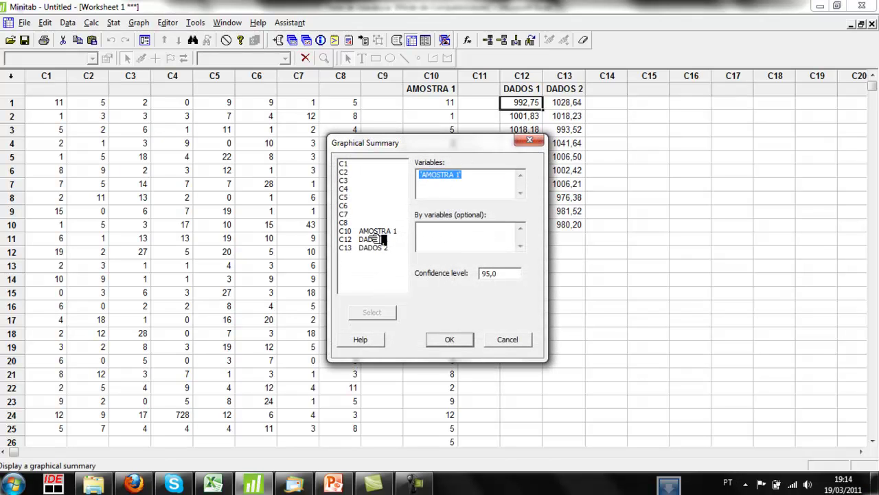
{"action": "double_click", "coordinate": [382, 238]}
{"action": "left_click", "coordinate": [449, 339]}
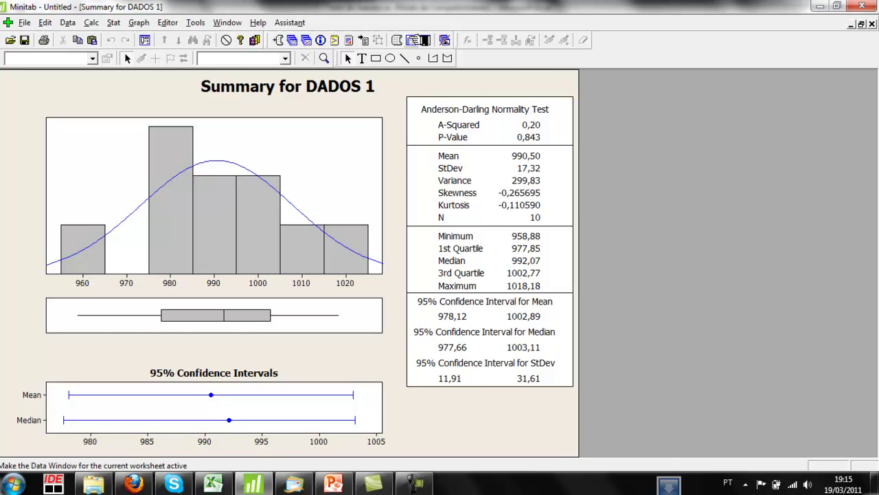
{"action": "left_click", "coordinate": [412, 40]}
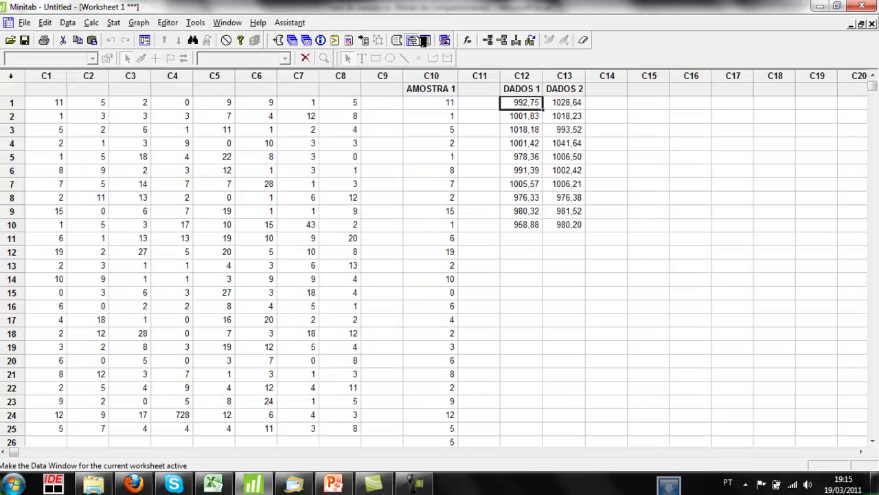
{"action": "left_click", "coordinate": [529, 238]}
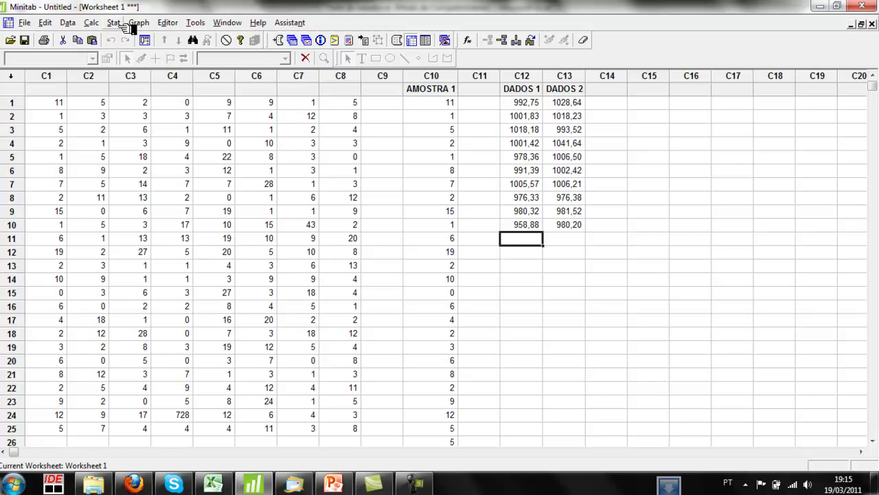
Run a 1-Sample t hypothesis test on DADOS 1 with a hypothesized mean of 500, and highlight the resulting P value.
{"action": "left_click", "coordinate": [113, 23]}
{"action": "mouse_move", "coordinate": [132, 38]}
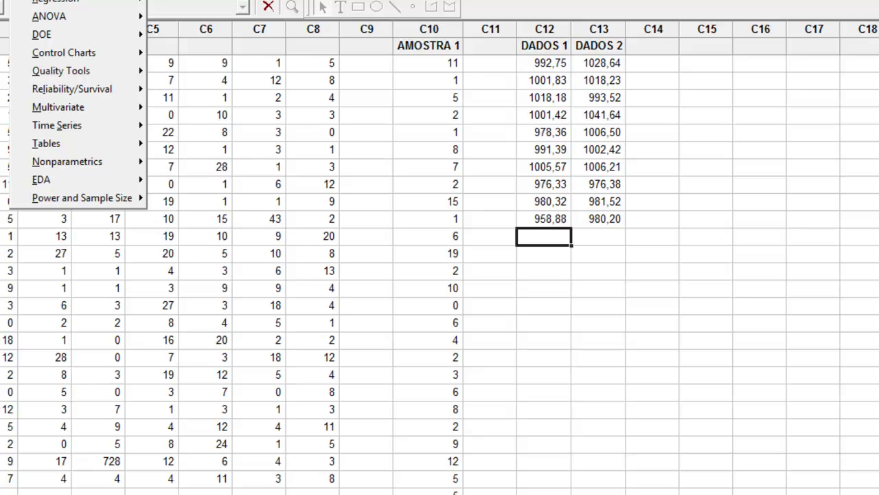
{"action": "left_click", "coordinate": [212, 58]}
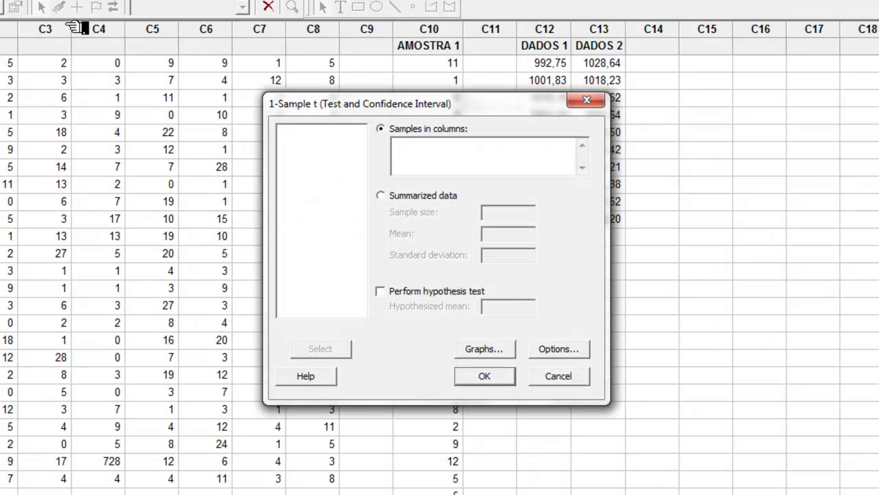
{"action": "left_click", "coordinate": [422, 163]}
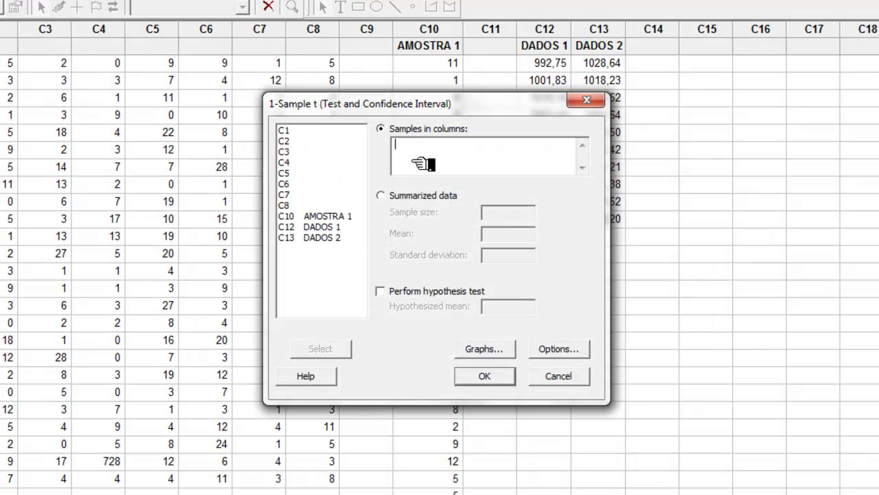
{"action": "double_click", "coordinate": [317, 226]}
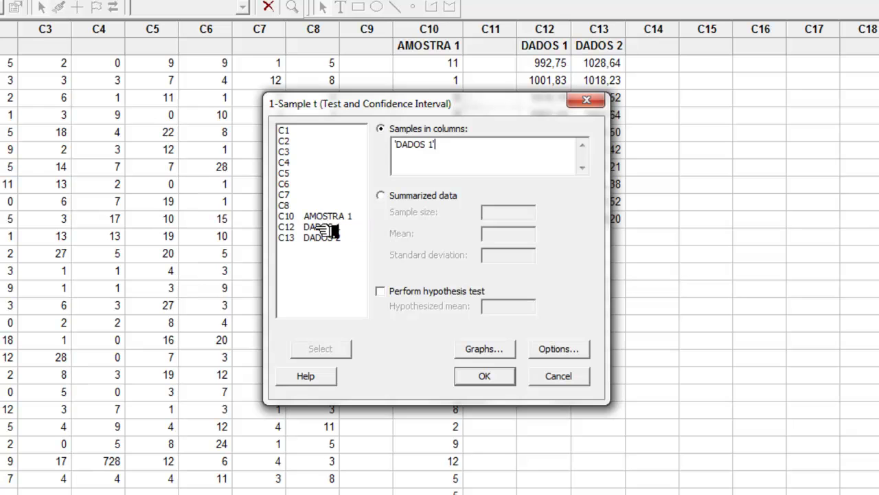
{"action": "left_click", "coordinate": [382, 292]}
{"action": "left_click_drag", "start_coordinate": [450, 115], "coordinate": [596, 149]}
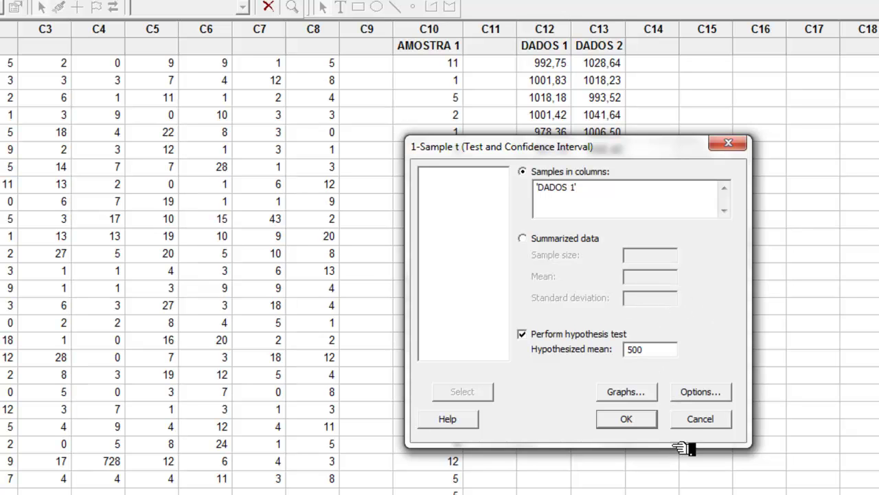
{"action": "left_click", "coordinate": [635, 427]}
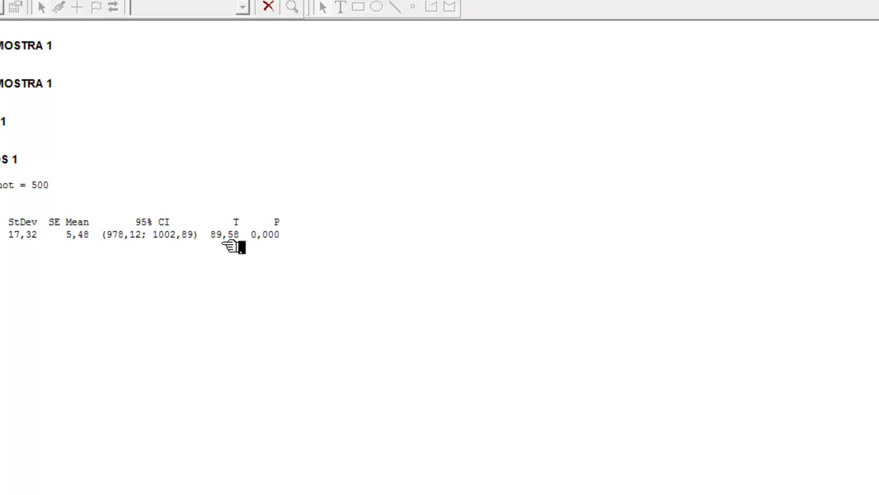
{"action": "double_click", "coordinate": [262, 235]}
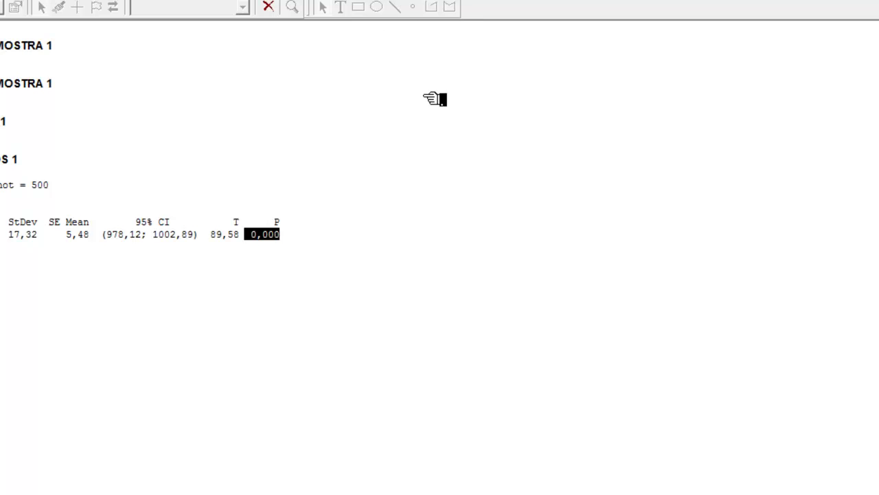
Rerun the 1-Sample t test on DADOS 1 with the alternative hypothesis set to greater than.
{"action": "key", "text": "ctrl+d"}
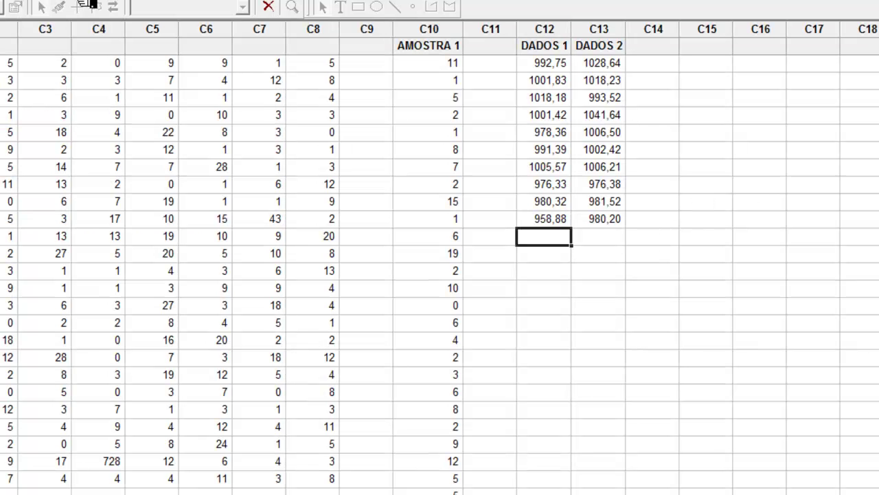
{"action": "left_click", "coordinate": [123, 9]}
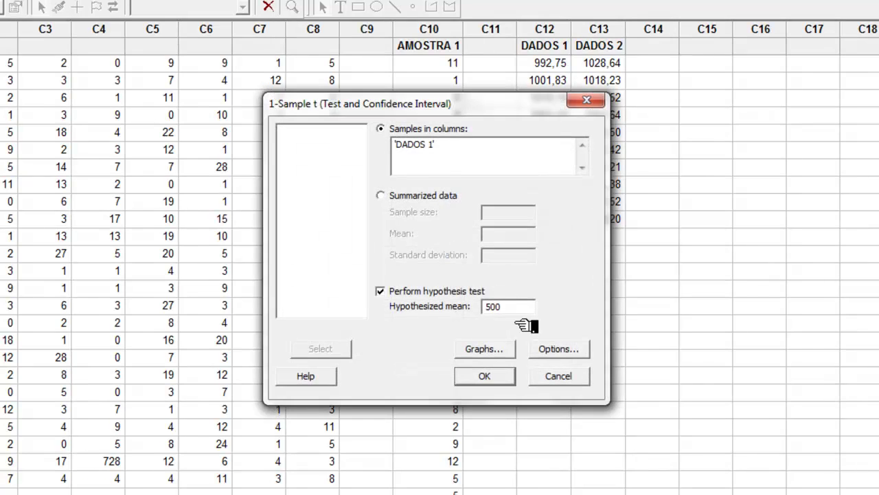
{"action": "left_click", "coordinate": [575, 351]}
{"action": "left_click_drag", "start_coordinate": [462, 184], "coordinate": [464, 125]}
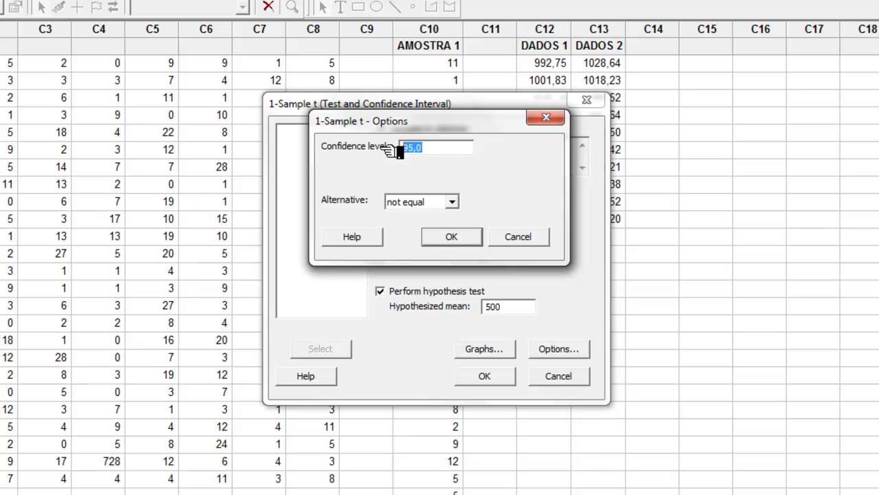
{"action": "left_click", "coordinate": [452, 202]}
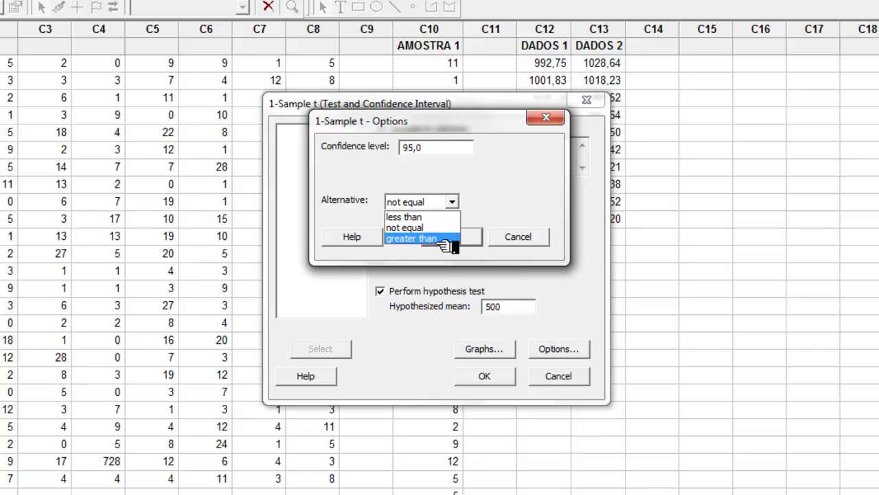
{"action": "left_click", "coordinate": [447, 239]}
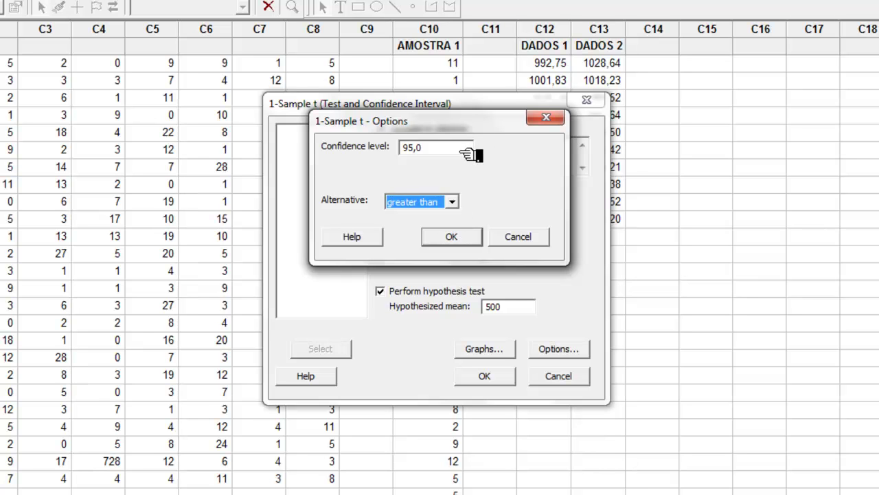
{"action": "left_click", "coordinate": [451, 239]}
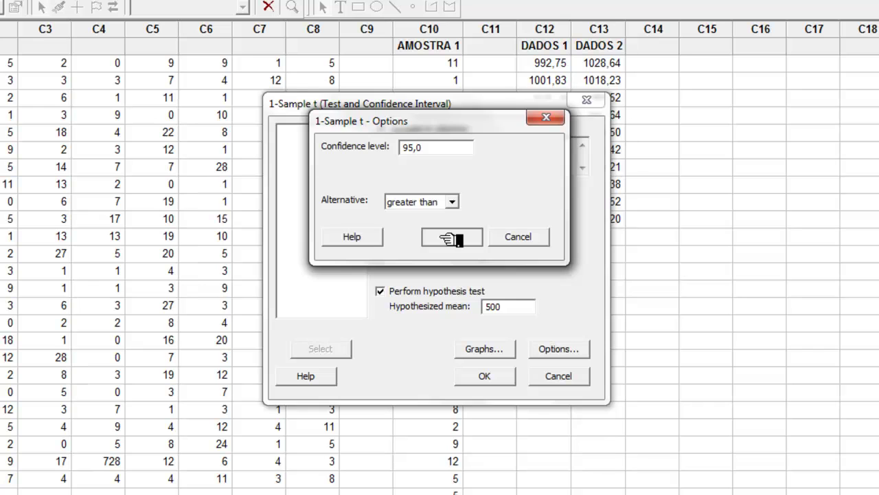
{"action": "left_click", "coordinate": [490, 379]}
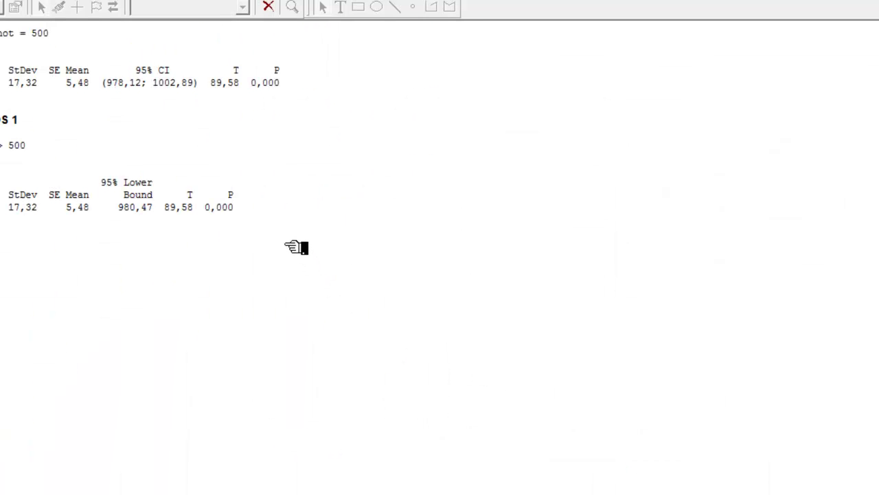
Examine the P value in the session output of the one-sided DADOS 1 test.
{"action": "left_click", "coordinate": [256, 214]}
{"action": "left_click_drag", "start_coordinate": [256, 214], "coordinate": [204, 208]}
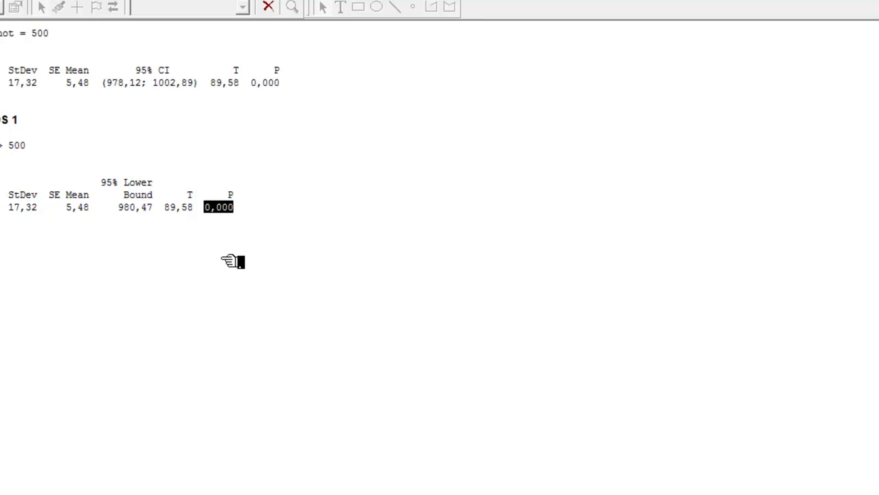
{"action": "left_click", "coordinate": [150, 256]}
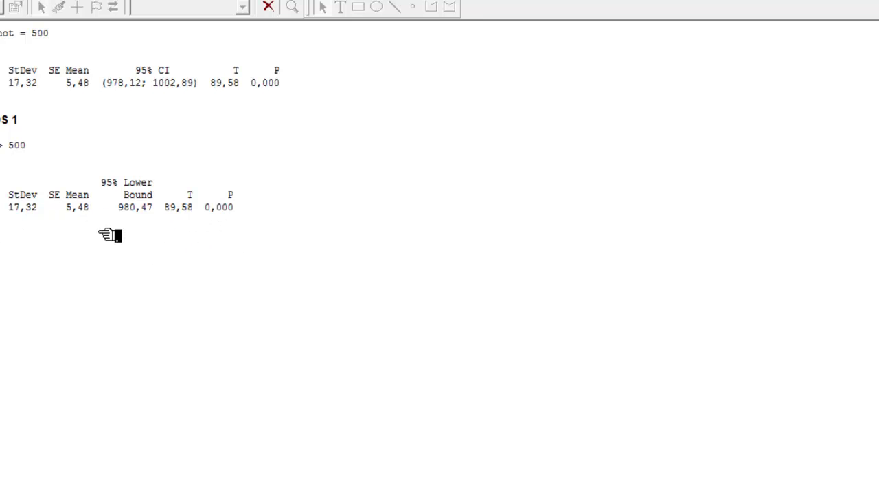
Run a 2-Sample t test on samples in different columns, with DADOS 1 as the first and DADOS 2 as the second.
{"action": "key", "text": "ctrl+d"}
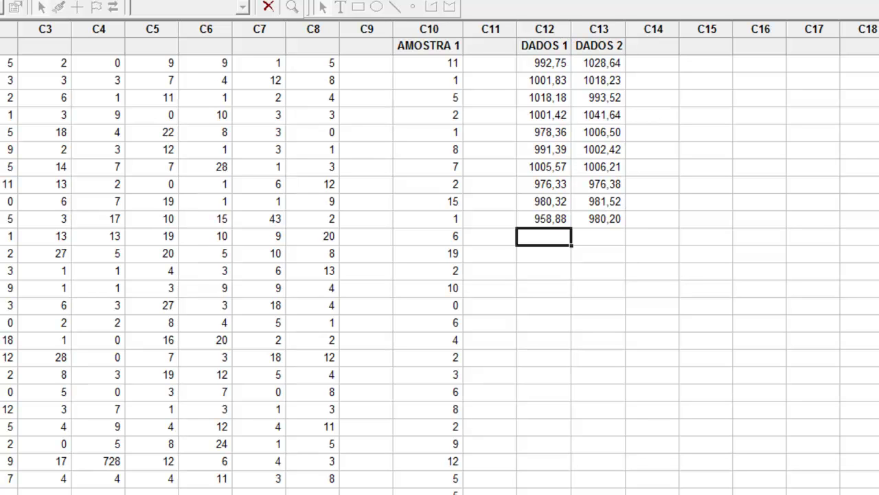
{"action": "key", "text": "alt+s"}
{"action": "mouse_move", "coordinate": [69, 0]}
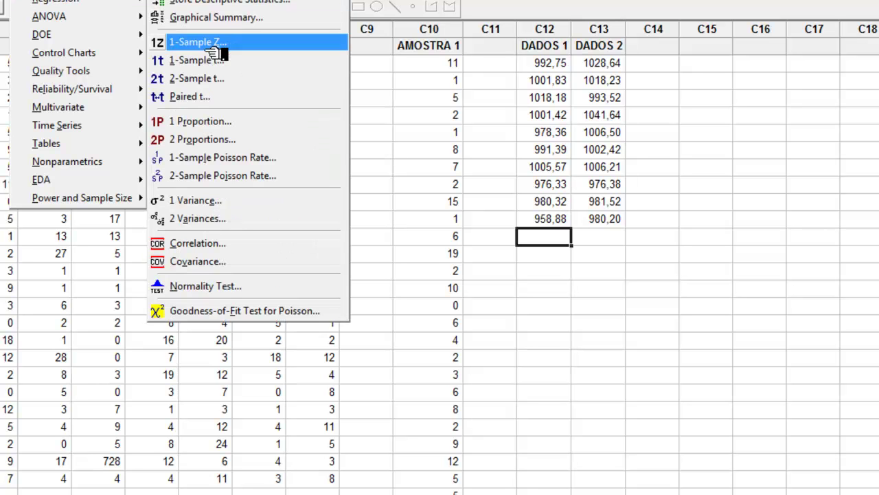
{"action": "left_click", "coordinate": [215, 81]}
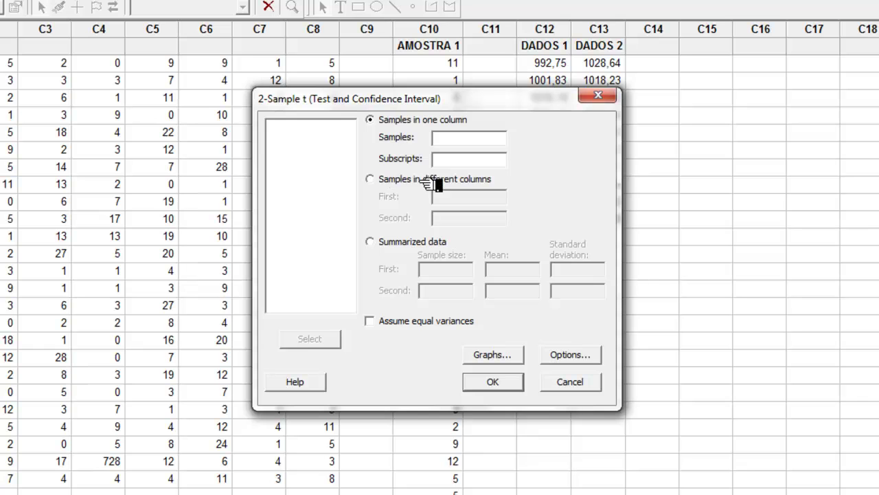
{"action": "left_click", "coordinate": [385, 180]}
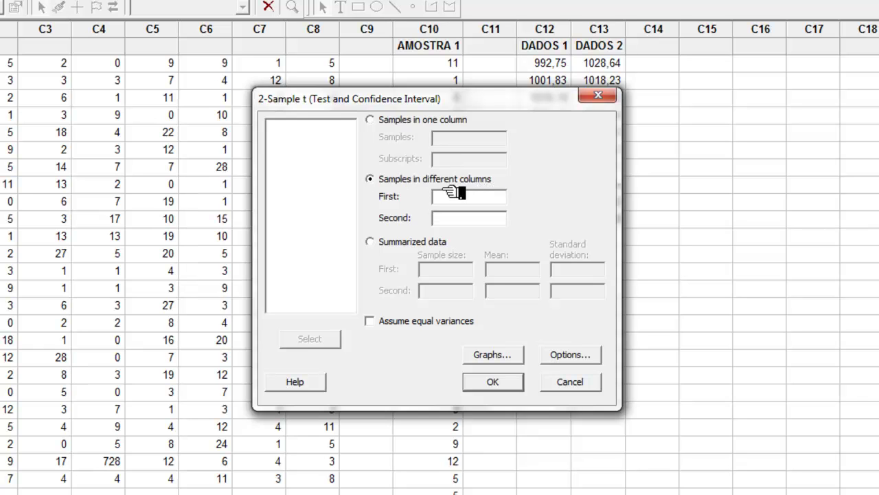
{"action": "left_click", "coordinate": [453, 195]}
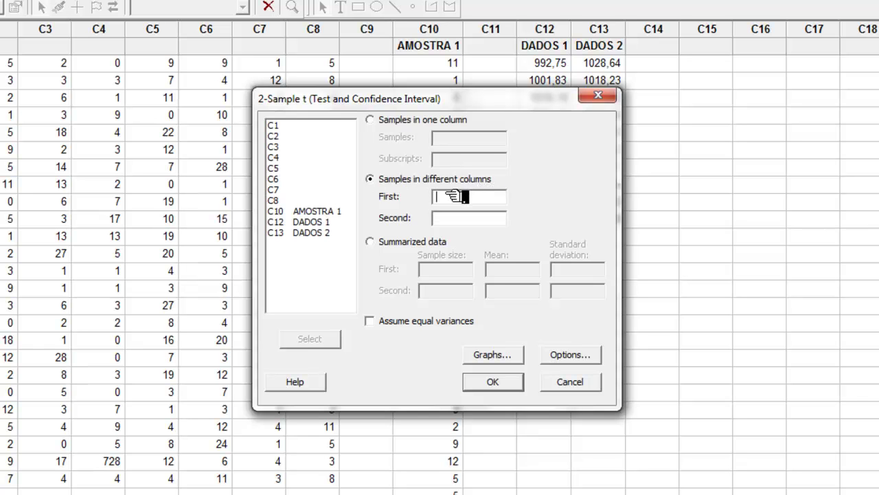
{"action": "double_click", "coordinate": [319, 222]}
{"action": "double_click", "coordinate": [319, 233]}
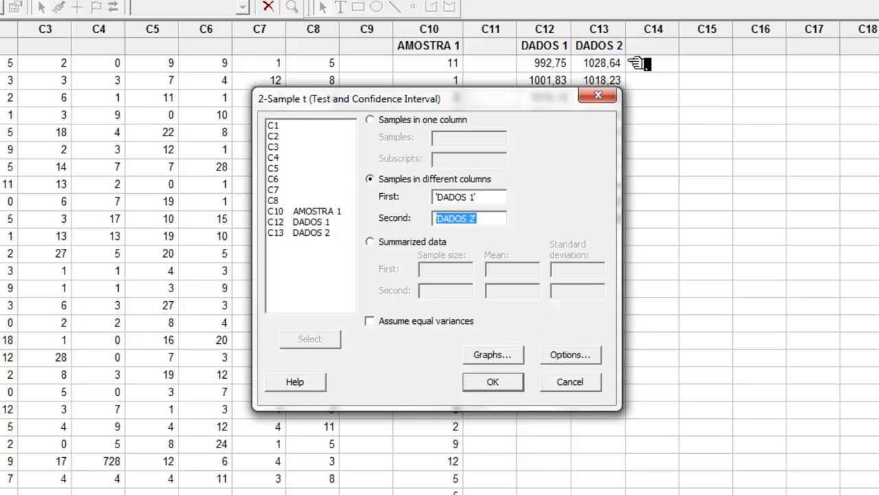
{"action": "left_click_drag", "start_coordinate": [448, 101], "coordinate": [485, 39]}
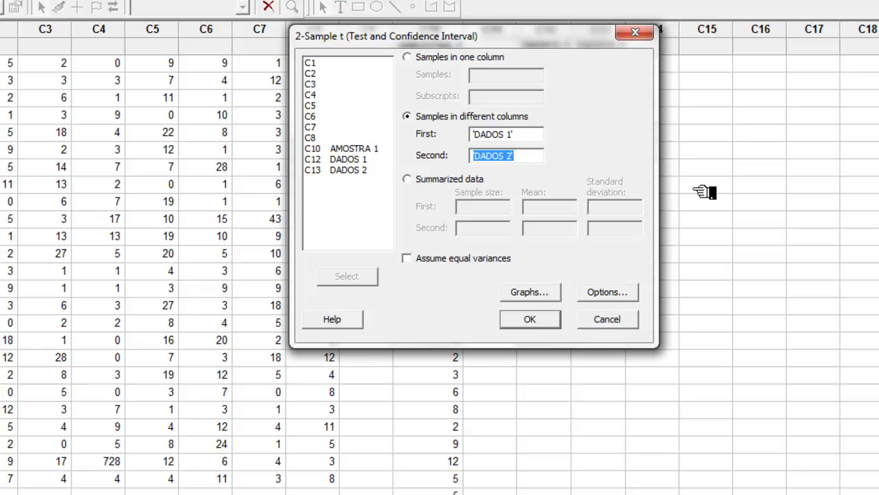
{"action": "left_click", "coordinate": [550, 317]}
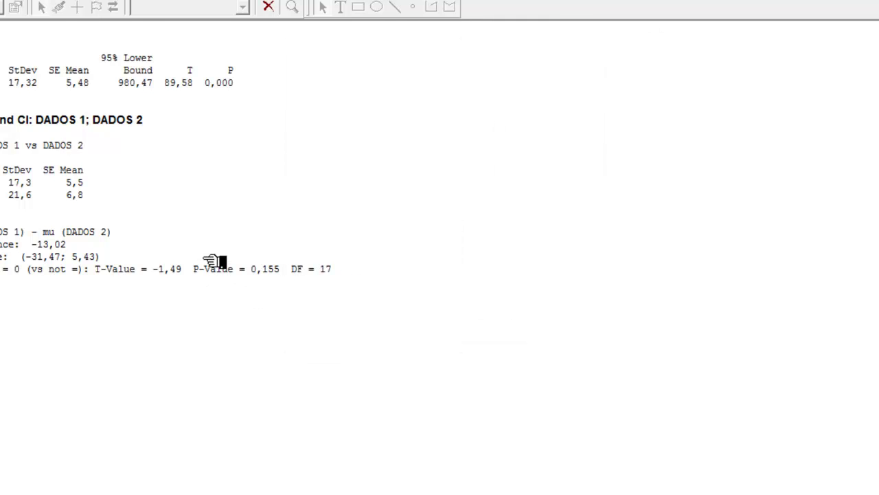
Examine the P value in the session output comparing DADOS 1 and DADOS 2.
{"action": "left_click_drag", "start_coordinate": [195, 272], "coordinate": [295, 269]}
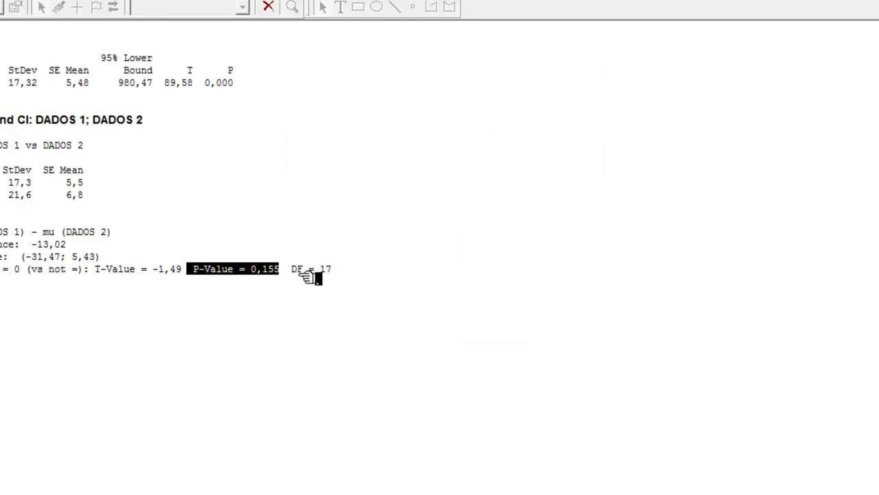
{"action": "left_click", "coordinate": [249, 292]}
{"action": "left_click_drag", "start_coordinate": [192, 269], "coordinate": [296, 272]}
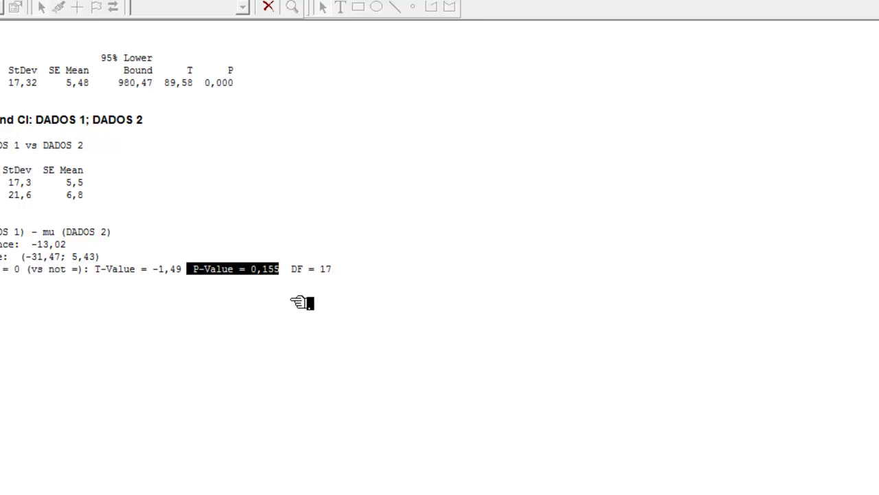
{"action": "left_click", "coordinate": [264, 306]}
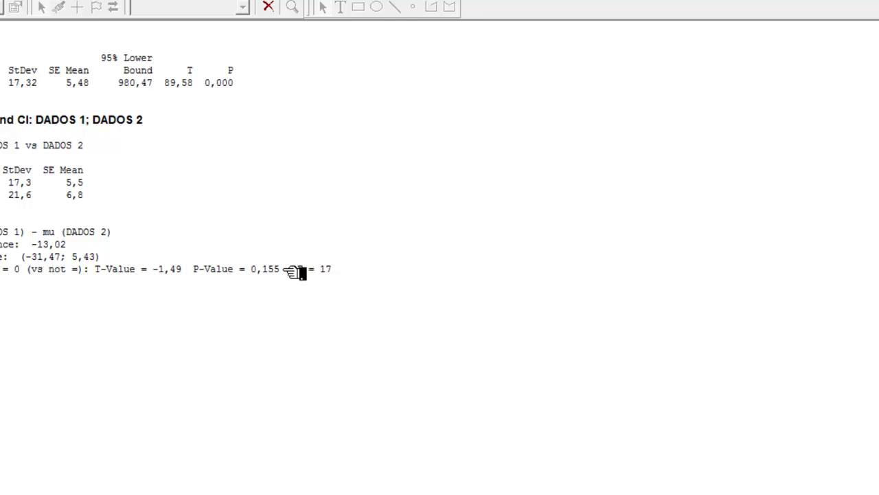
{"action": "left_click_drag", "start_coordinate": [295, 272], "coordinate": [252, 272]}
{"action": "left_click", "coordinate": [247, 351]}
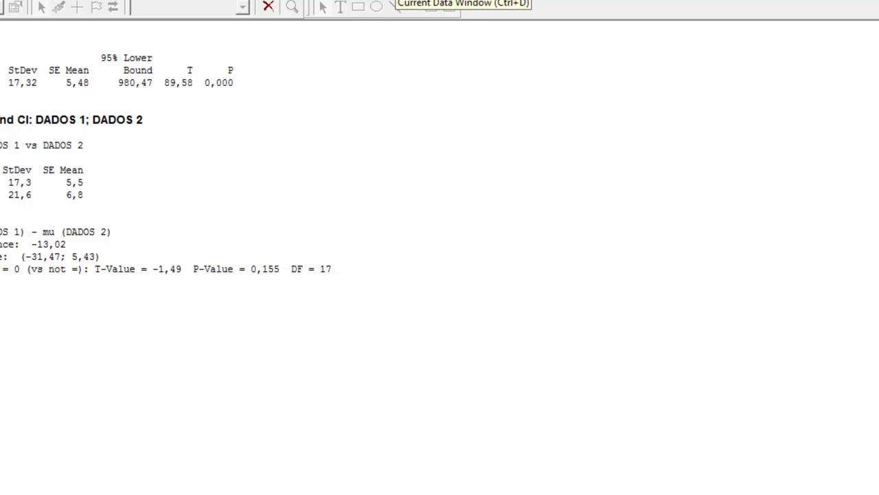
Set up a single probability plot with DADOS 2 as the graph variable instead of AMOSTRA 1.
{"action": "left_click", "coordinate": [396, 0]}
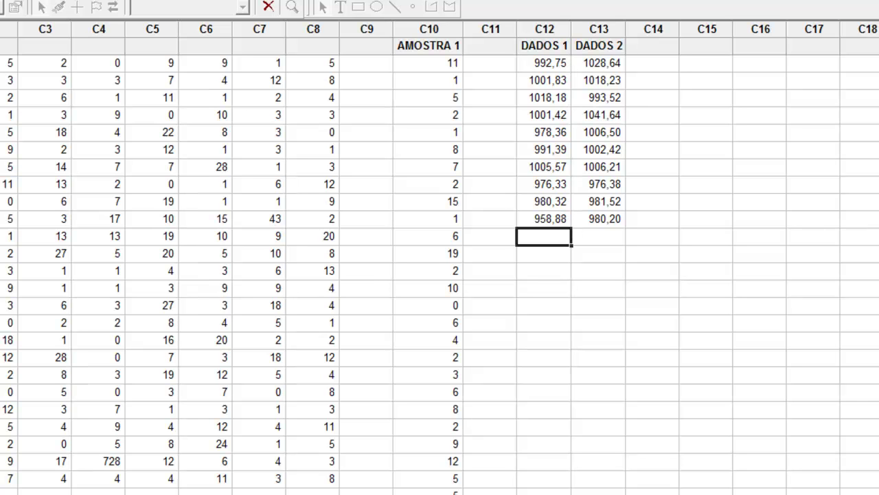
{"action": "left_click", "coordinate": [53, 0]}
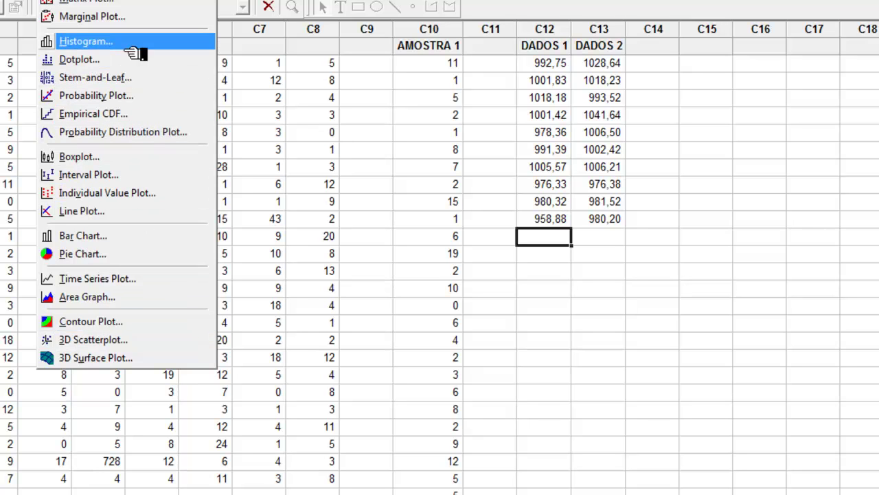
{"action": "left_click", "coordinate": [126, 97]}
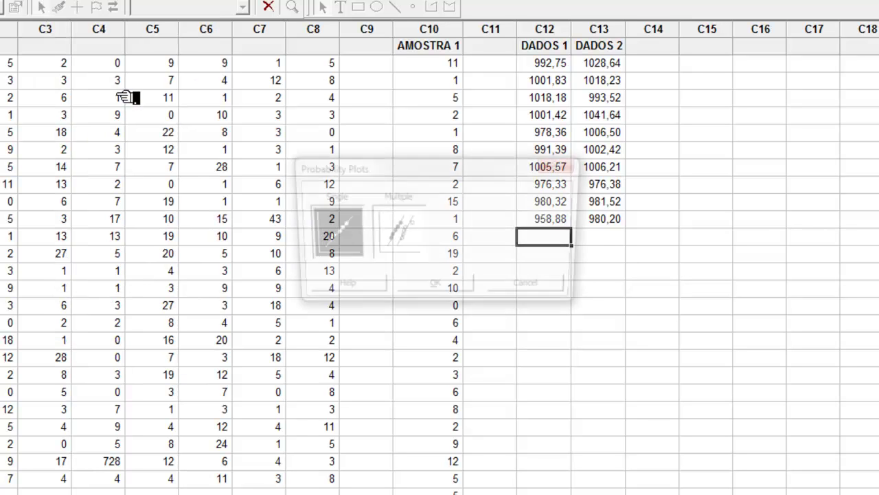
{"action": "left_click", "coordinate": [435, 300]}
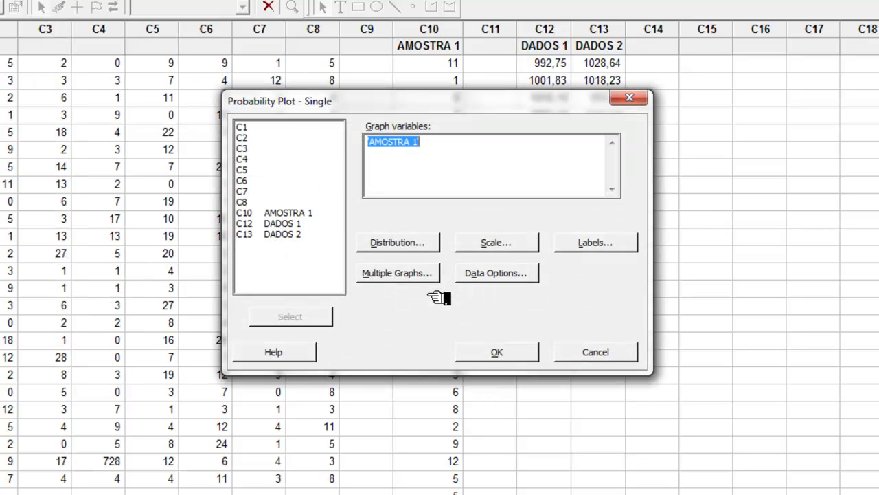
{"action": "double_click", "coordinate": [288, 237]}
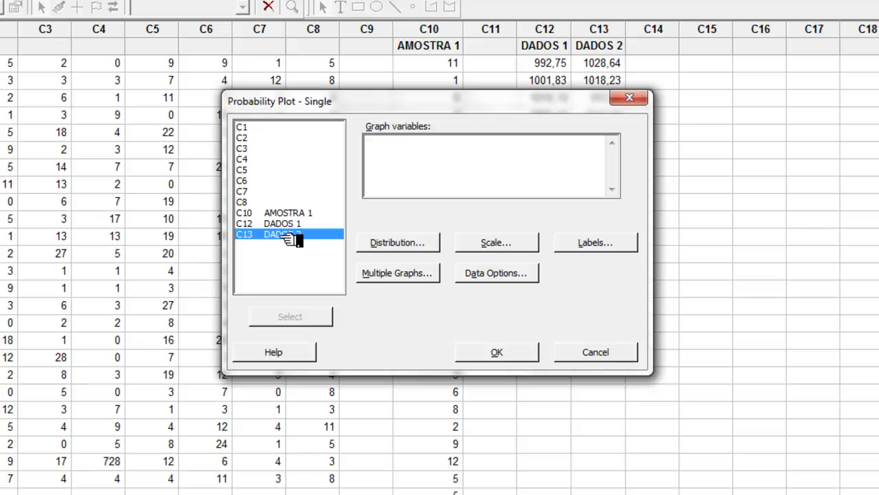
Set the plot's distribution to Exponential and generate the probability plot of DADOS 2.
{"action": "left_click", "coordinate": [429, 244]}
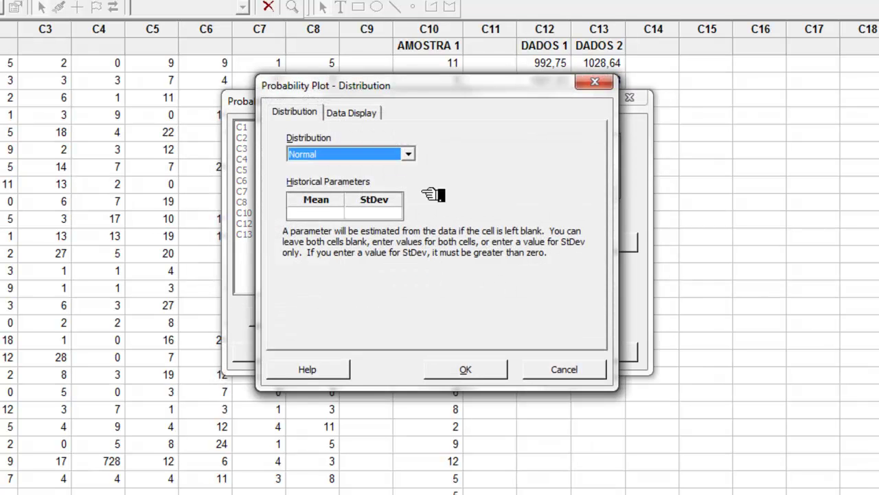
{"action": "left_click", "coordinate": [409, 156]}
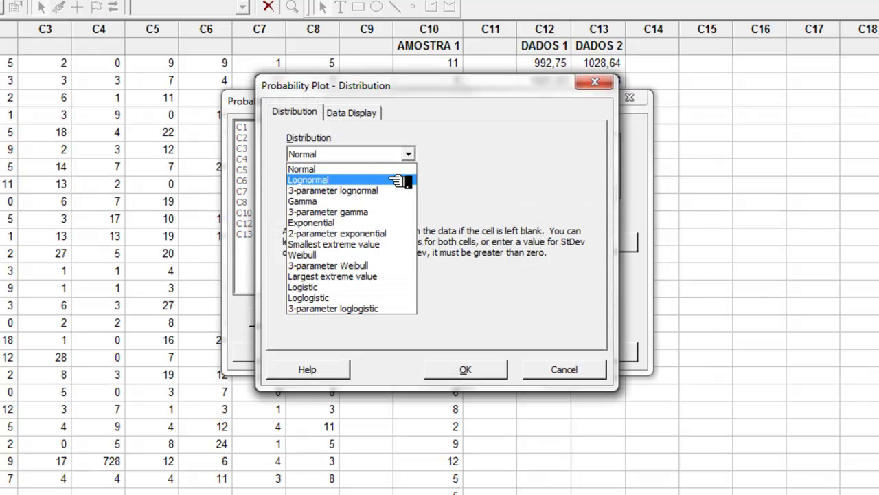
{"action": "left_click", "coordinate": [382, 223]}
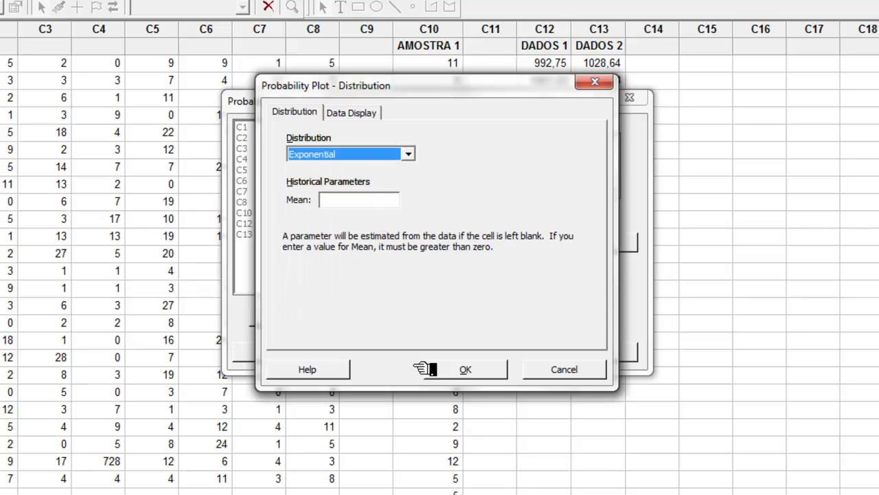
{"action": "left_click", "coordinate": [460, 369]}
{"action": "left_click", "coordinate": [494, 354]}
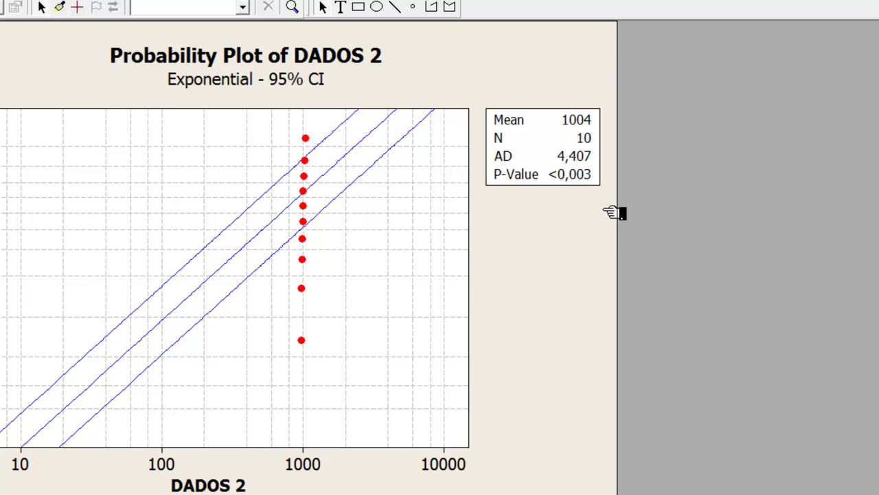
Create another probability plot of DADOS 2 using the Gamma distribution.
{"action": "key", "text": "ctrl+d"}
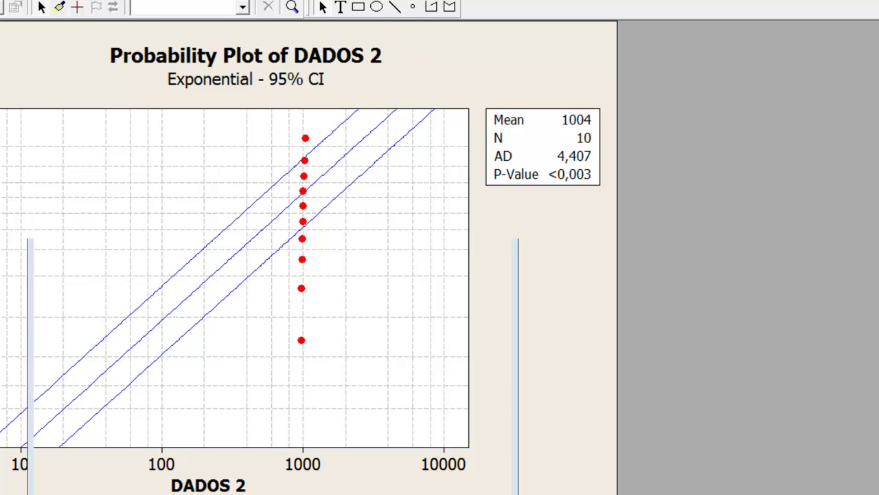
{"action": "key", "text": "ctrl+e"}
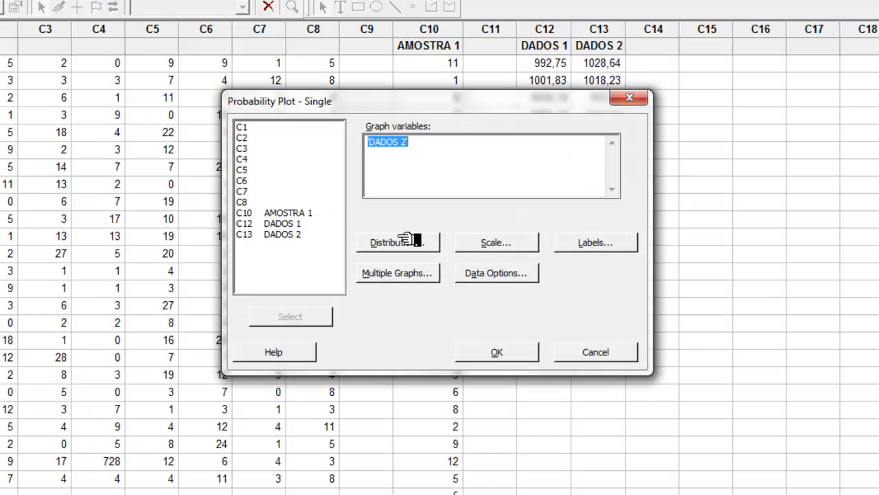
{"action": "left_click", "coordinate": [398, 242]}
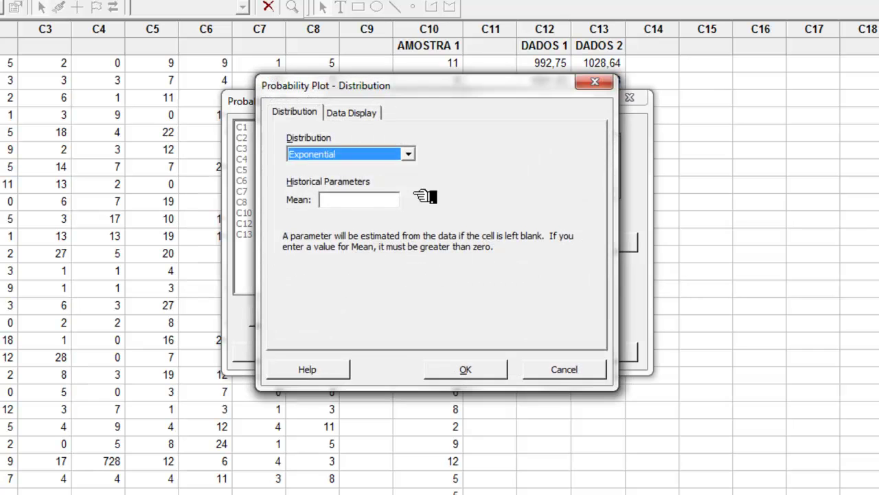
{"action": "left_click", "coordinate": [410, 155]}
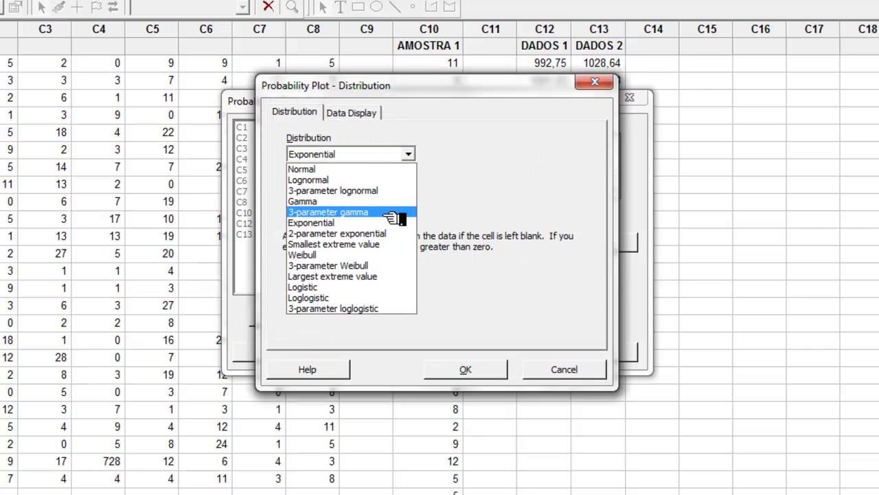
{"action": "left_click", "coordinate": [380, 202]}
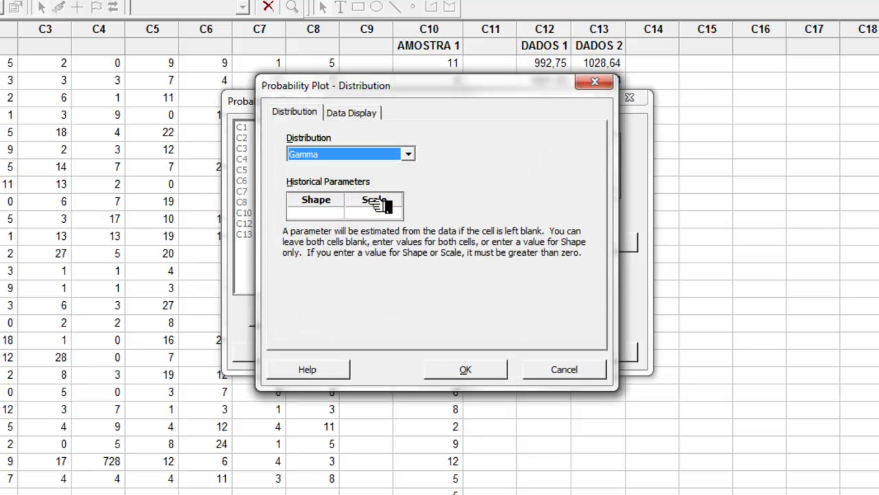
{"action": "left_click", "coordinate": [461, 364]}
{"action": "left_click", "coordinate": [504, 354]}
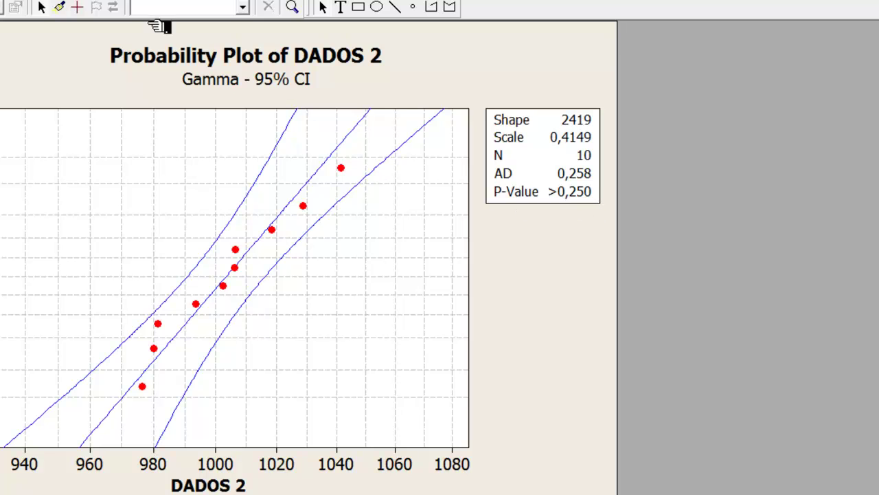
Create another probability plot of DADOS 2 using the Normal distribution.
{"action": "key", "text": "ctrl+e"}
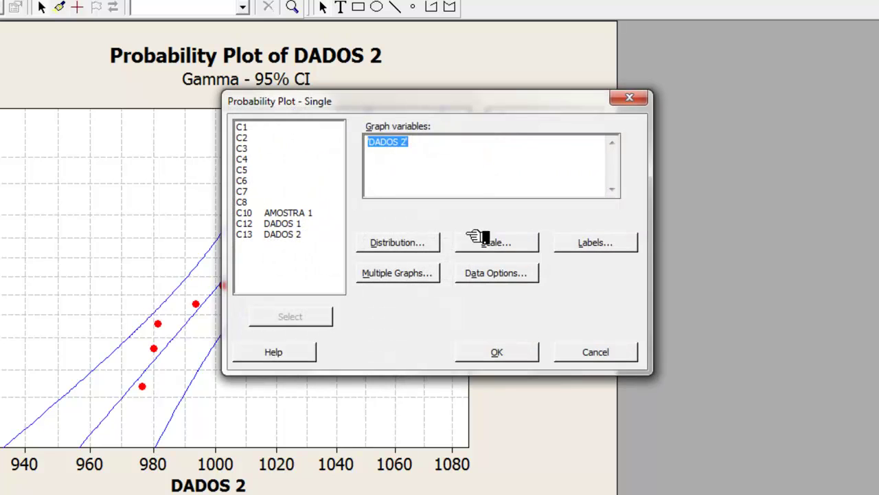
{"action": "left_click", "coordinate": [415, 246]}
{"action": "left_click", "coordinate": [410, 154]}
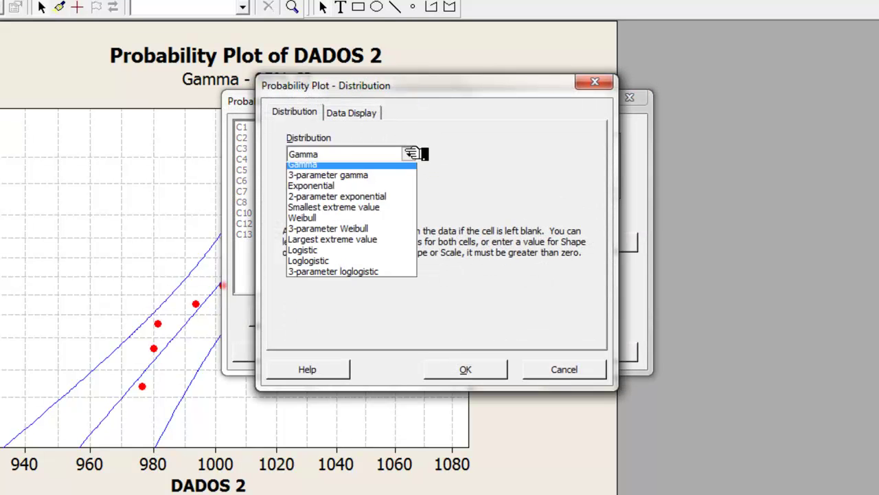
{"action": "left_click", "coordinate": [377, 175]}
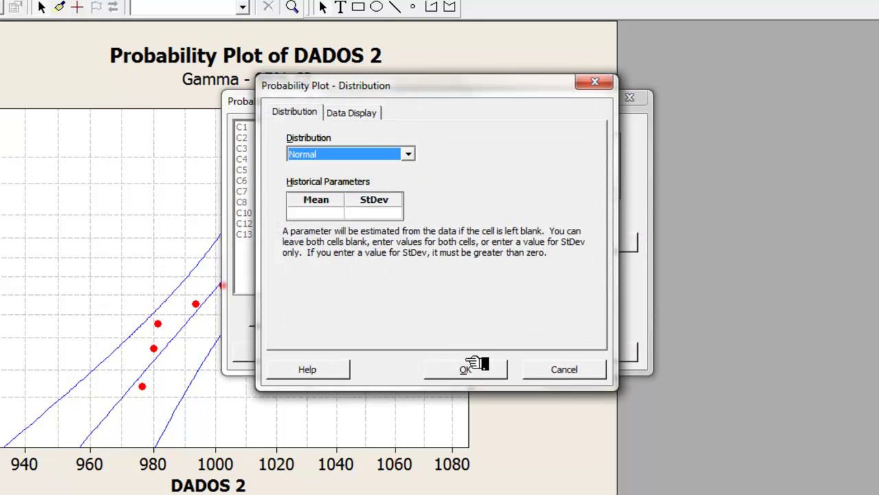
{"action": "left_click", "coordinate": [470, 369]}
{"action": "left_click", "coordinate": [493, 353]}
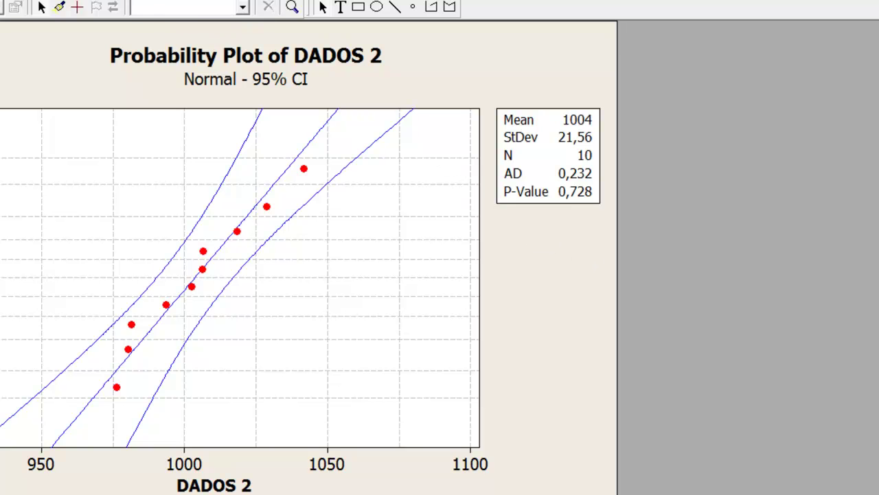
Create another probability plot of DADOS 2 using the Weibull distribution, and return to the worksheet.
{"action": "key", "text": "ctrl+e"}
{"action": "left_click", "coordinate": [390, 245]}
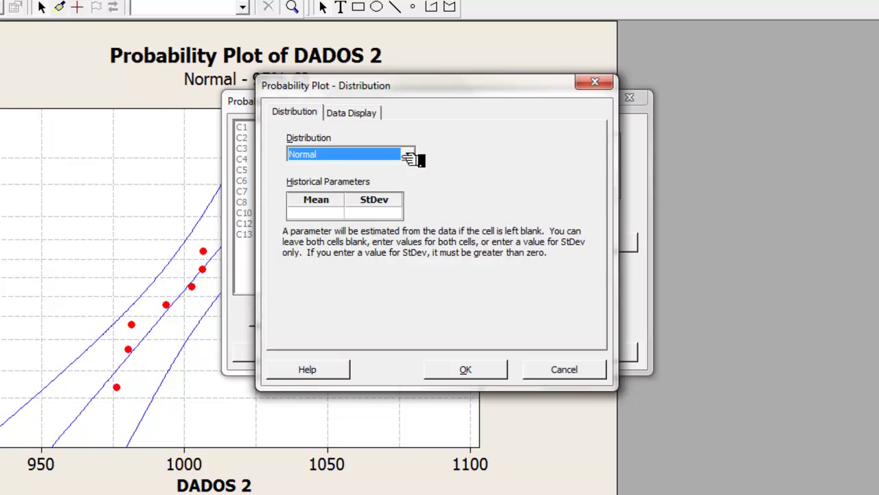
{"action": "left_click", "coordinate": [410, 154]}
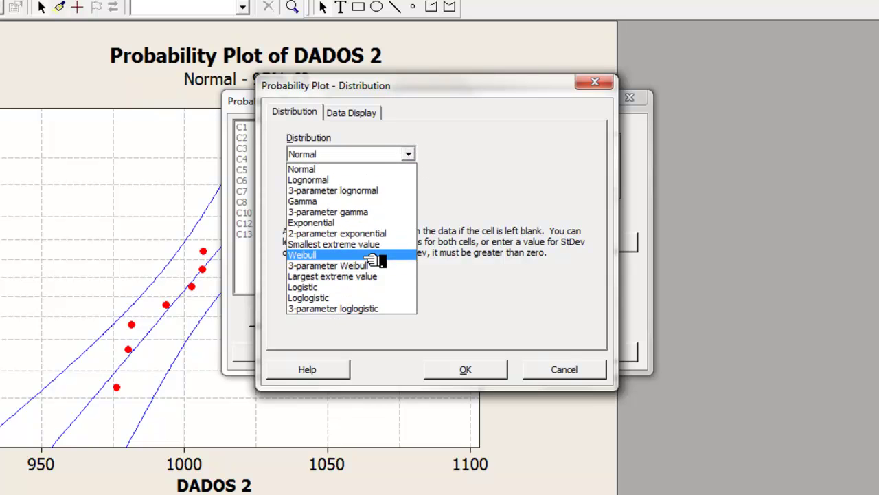
{"action": "left_click", "coordinate": [372, 257]}
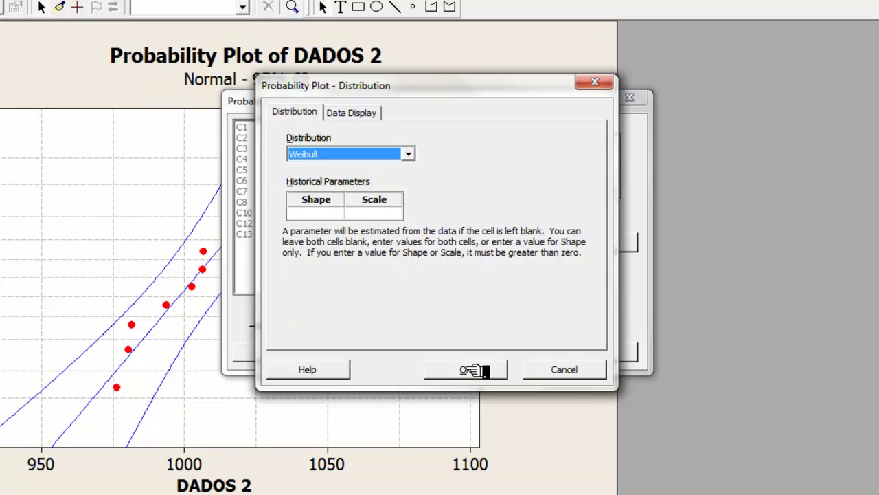
{"action": "left_click", "coordinate": [483, 368]}
{"action": "left_click", "coordinate": [505, 360]}
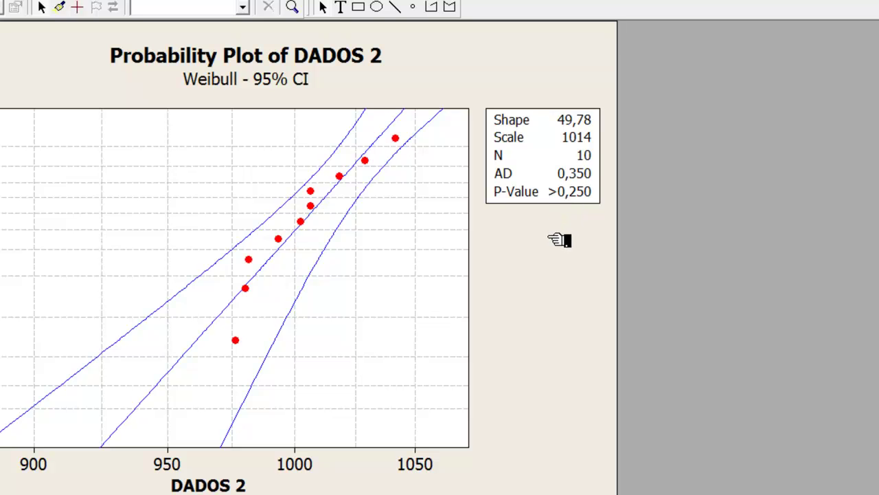
{"action": "left_click", "coordinate": [409, 0]}
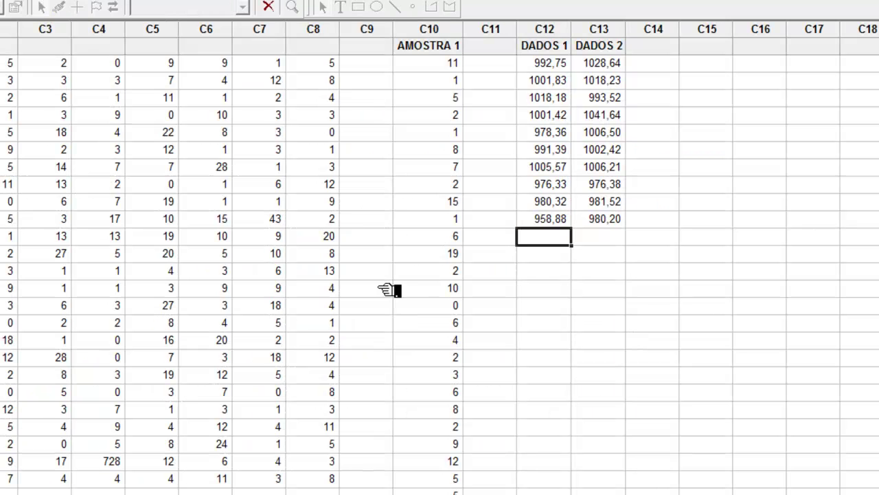